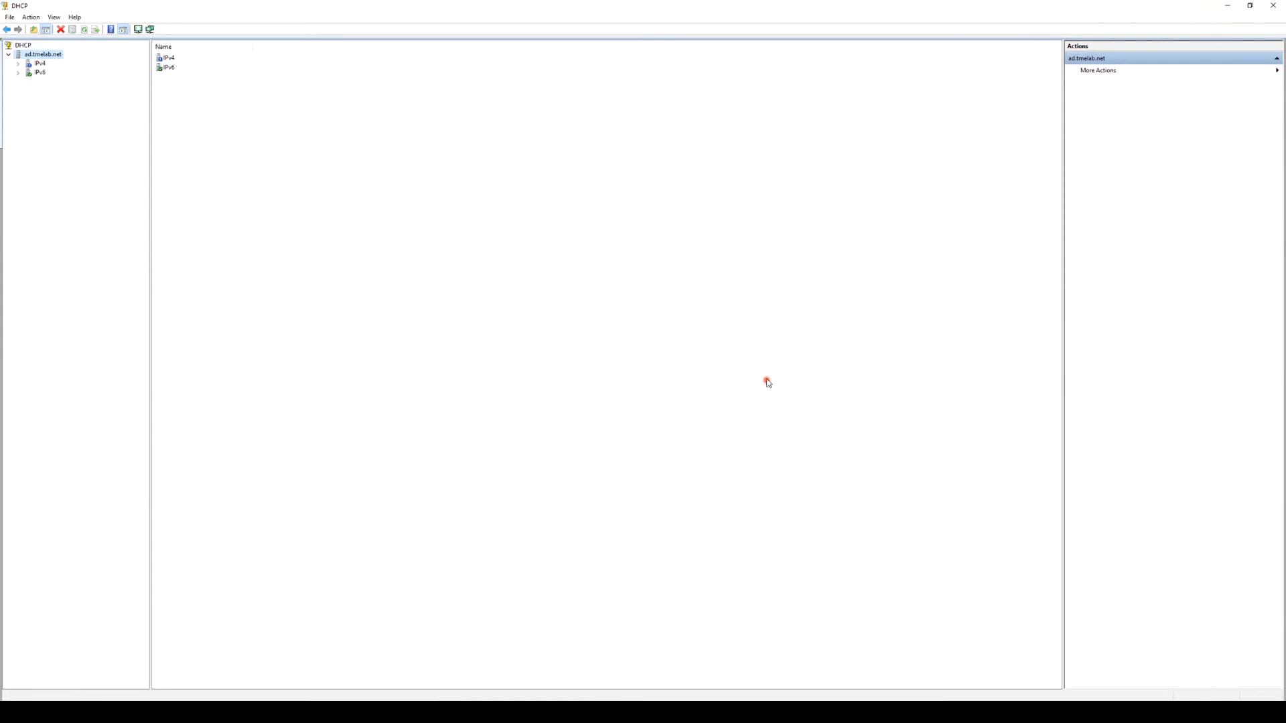
Expand IPv4 and Scope [10.5.7.0] Row 5 Rack 7 to list its router, DNS and domain options
{"action": "left_click", "coordinate": [19, 64]}
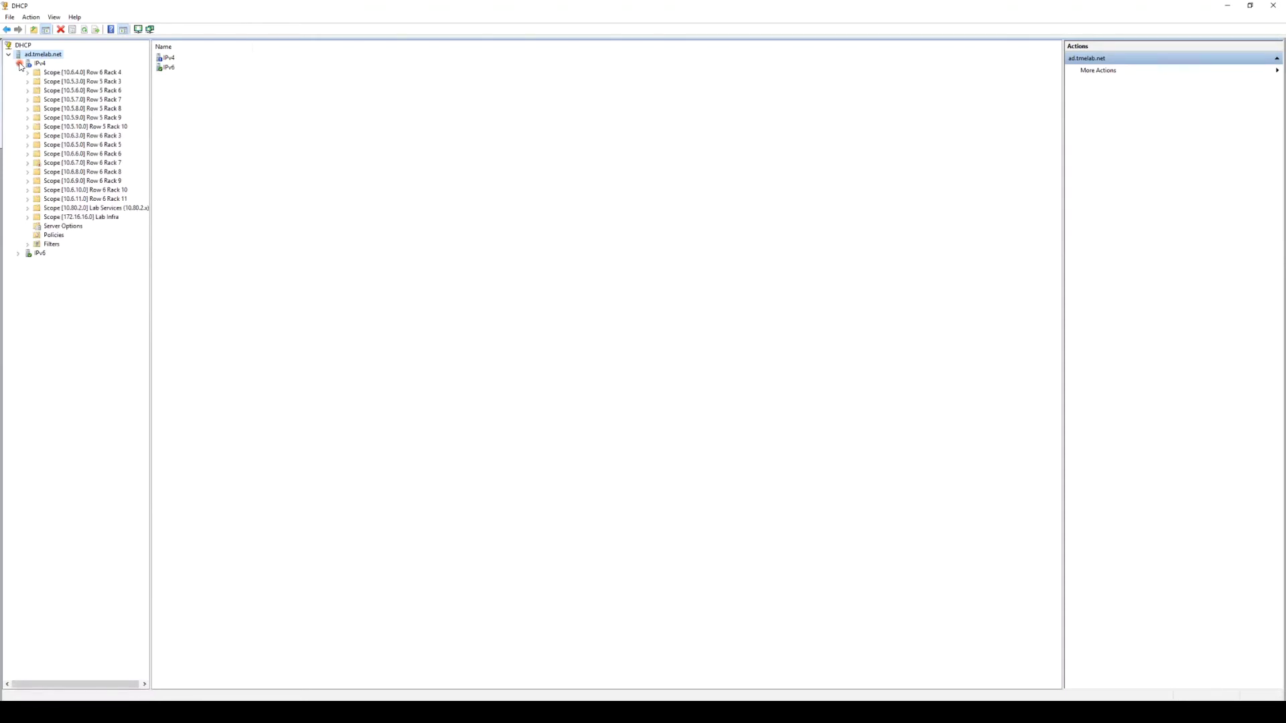
{"action": "left_click", "coordinate": [28, 99]}
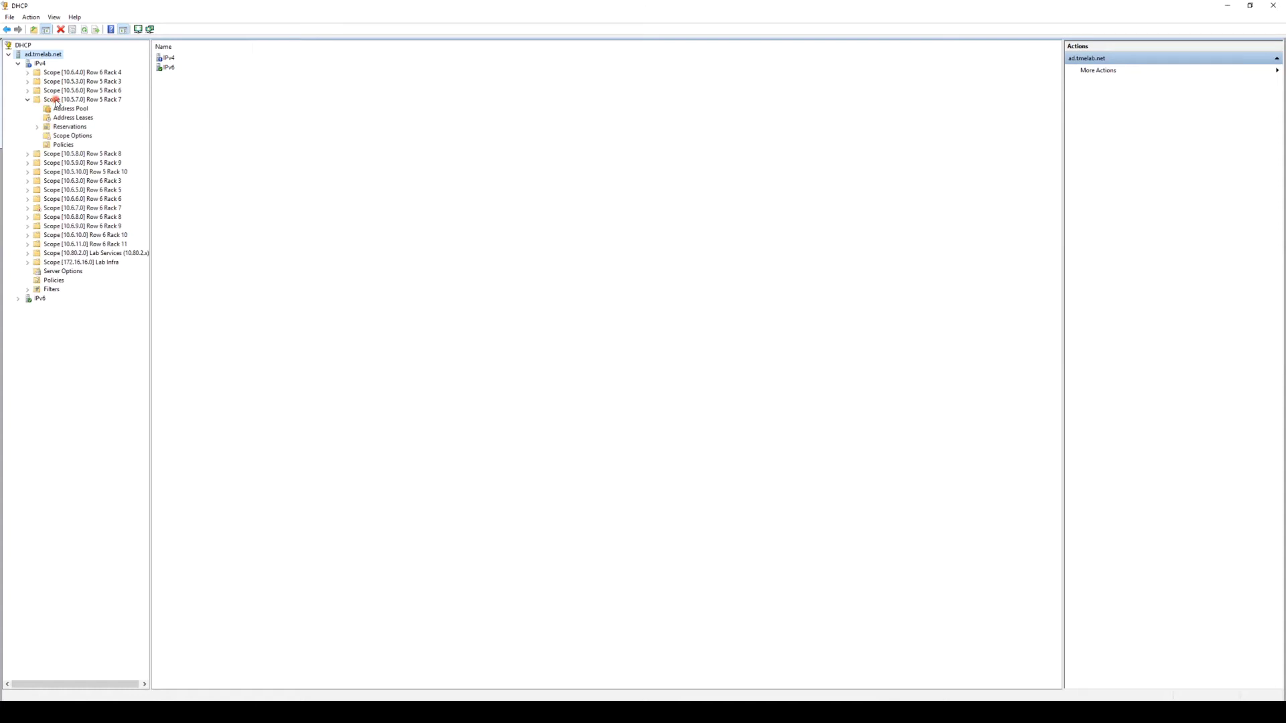
{"action": "left_click", "coordinate": [65, 136]}
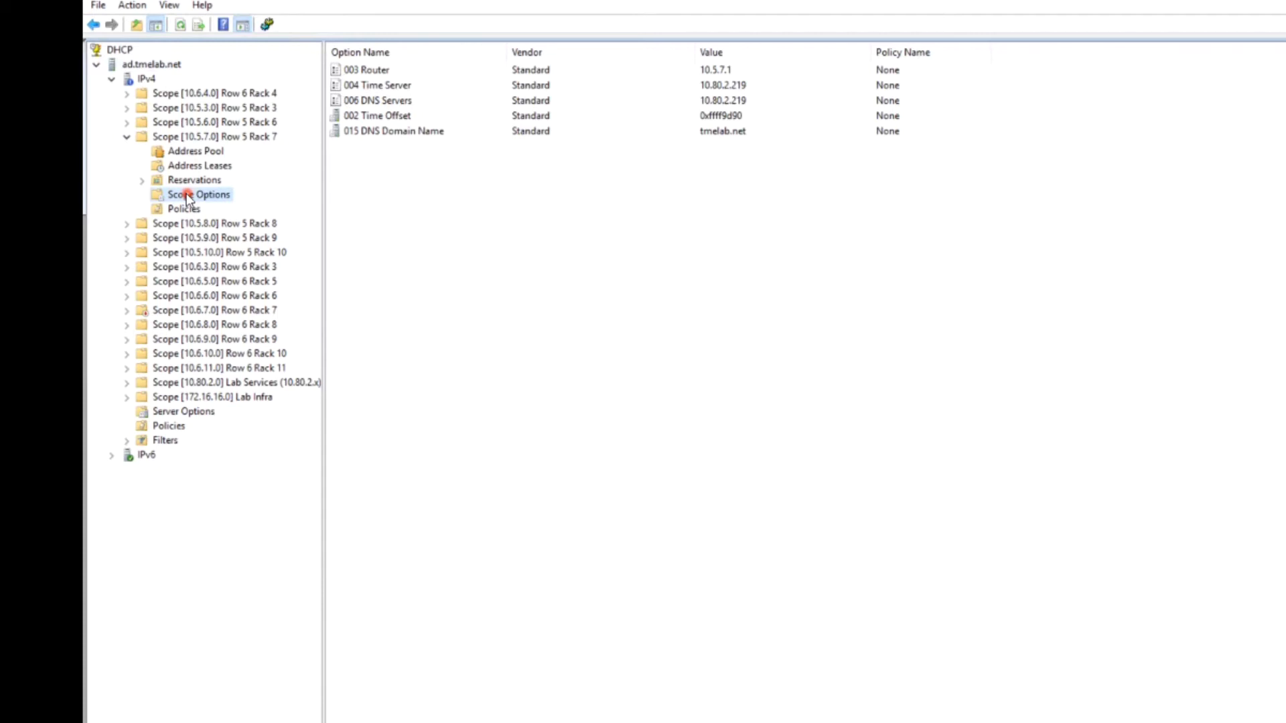
Open Configure Options for the scope and scroll Available Options to 066 Boot Server Host Name
{"action": "right_click", "coordinate": [598, 280]}
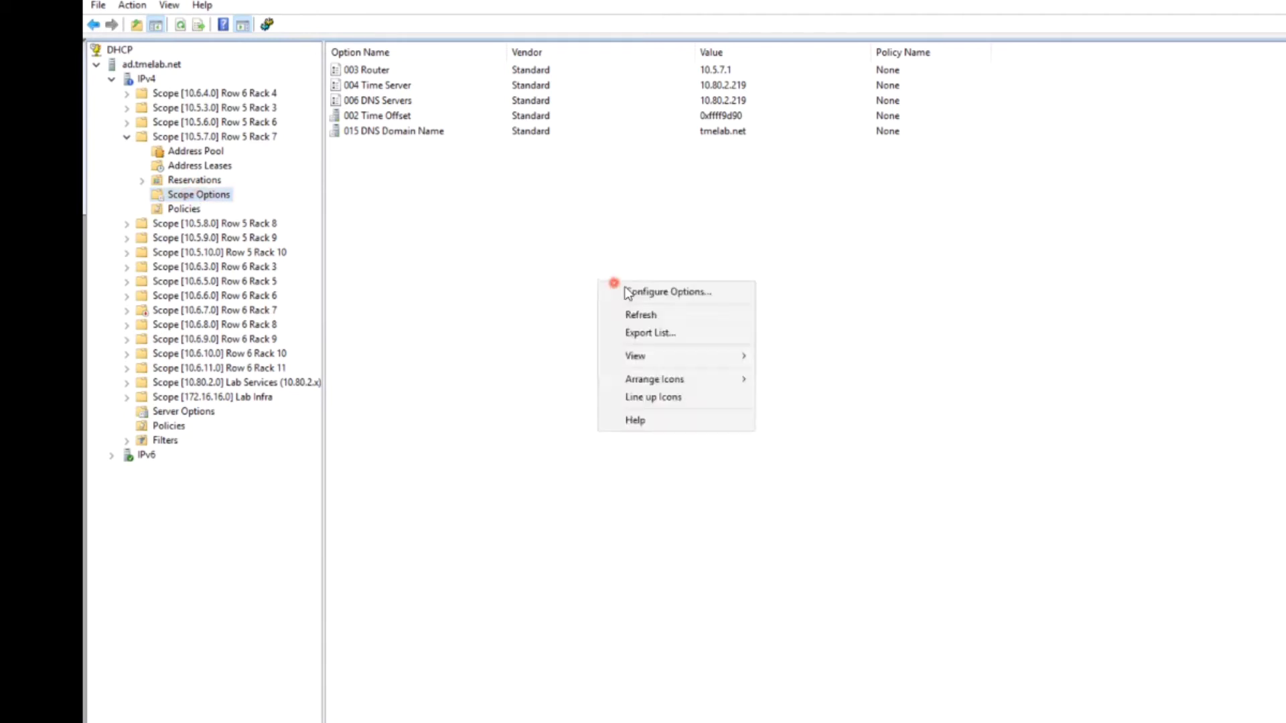
{"action": "left_click", "coordinate": [630, 293]}
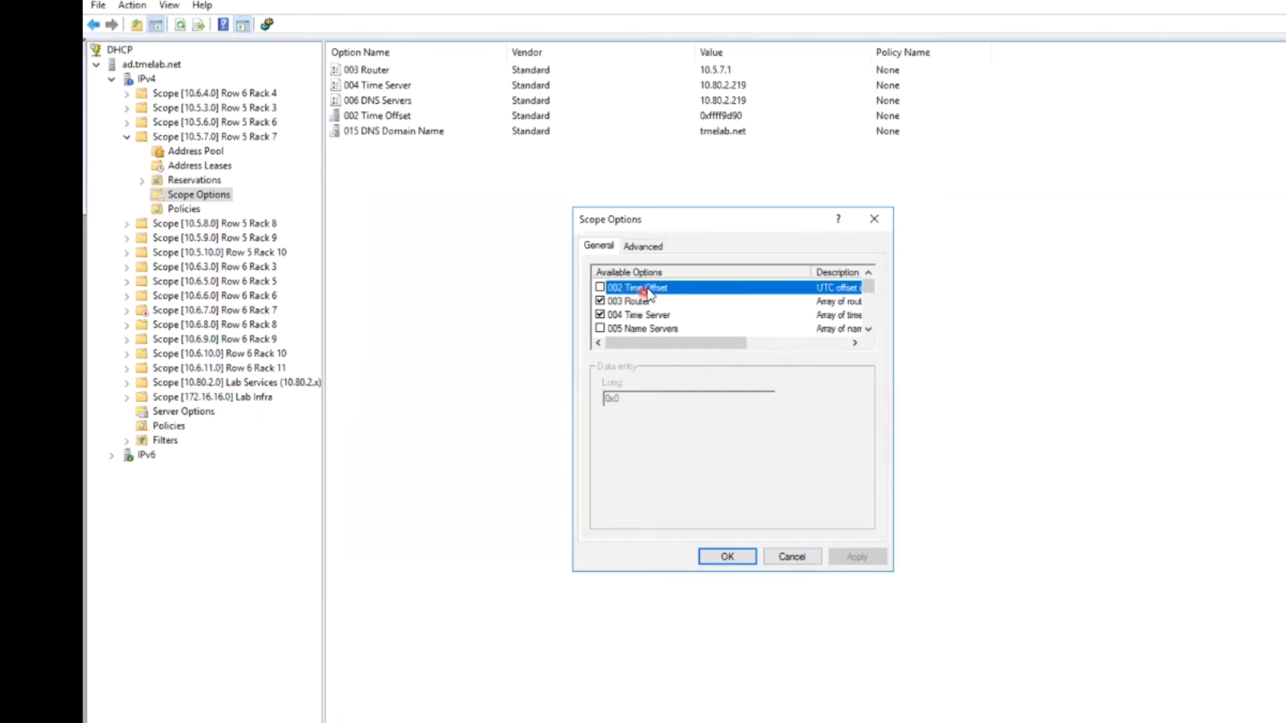
{"action": "left_click", "coordinate": [867, 328]}
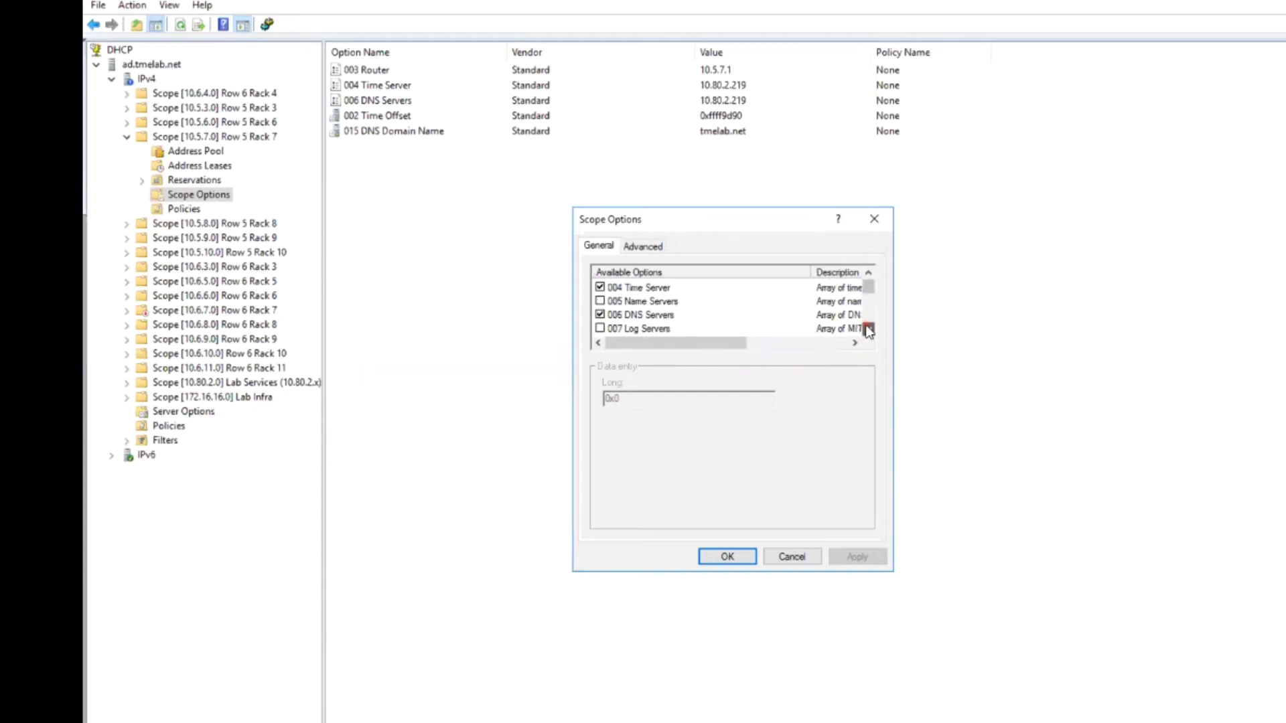
{"action": "mouse_move", "coordinate": [868, 328]}
{"action": "left_mouse_down"}
{"action": "mouse_move", "coordinate": [868, 315]}
{"action": "mouse_move", "coordinate": [867, 327]}
{"action": "left_mouse_up"}
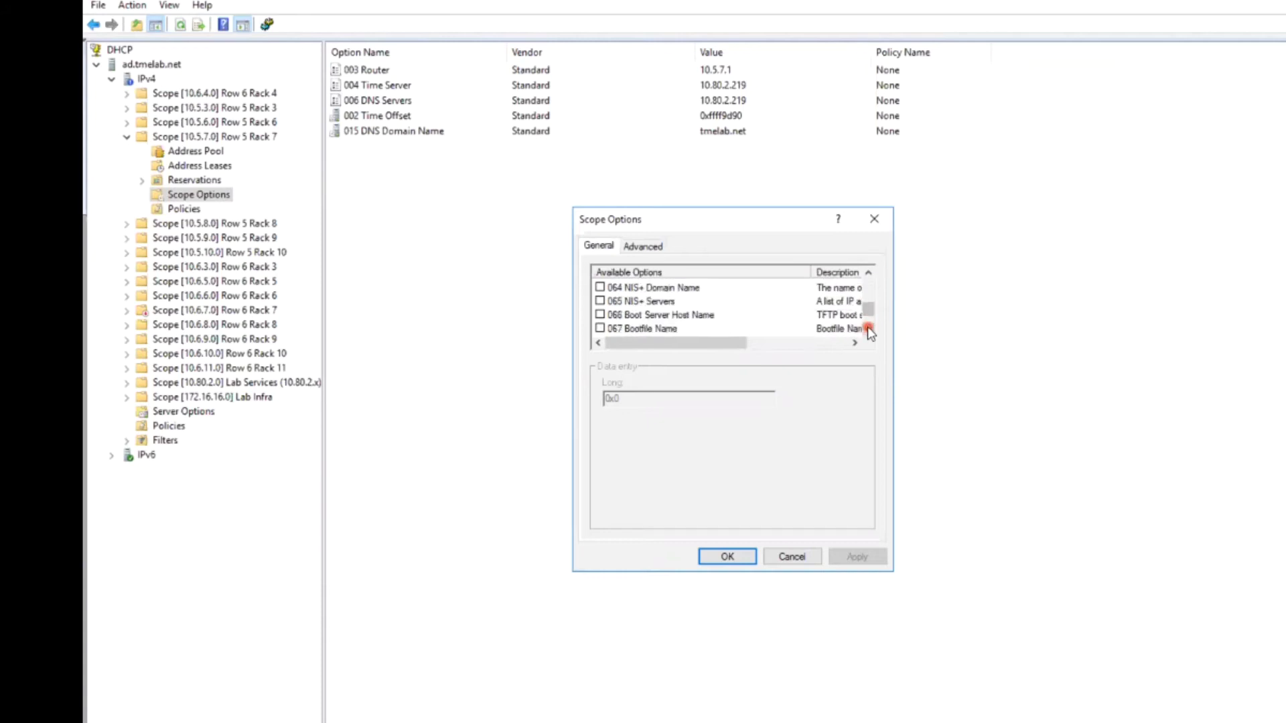
{"action": "left_click", "coordinate": [600, 314]}
Enable option 066 Boot Server Host Name with string value 10.80.2.180
{"action": "left_click", "coordinate": [600, 315]}
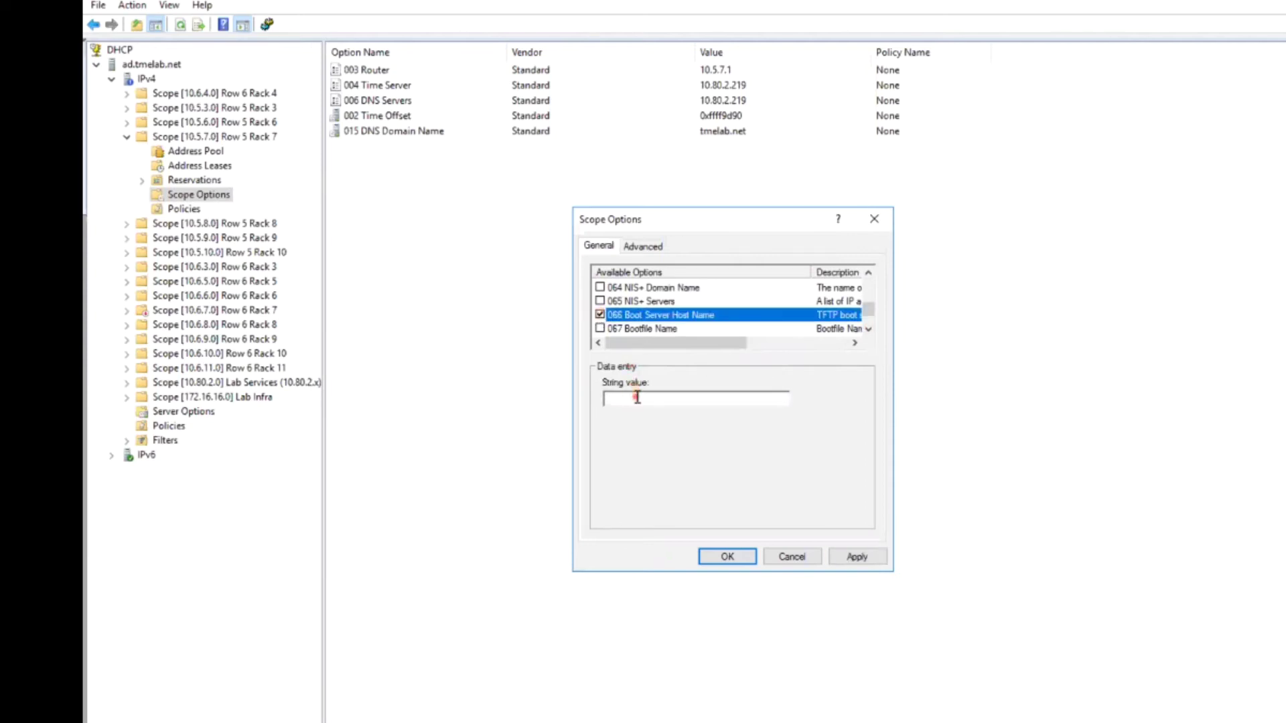
{"action": "left_click", "coordinate": [632, 398]}
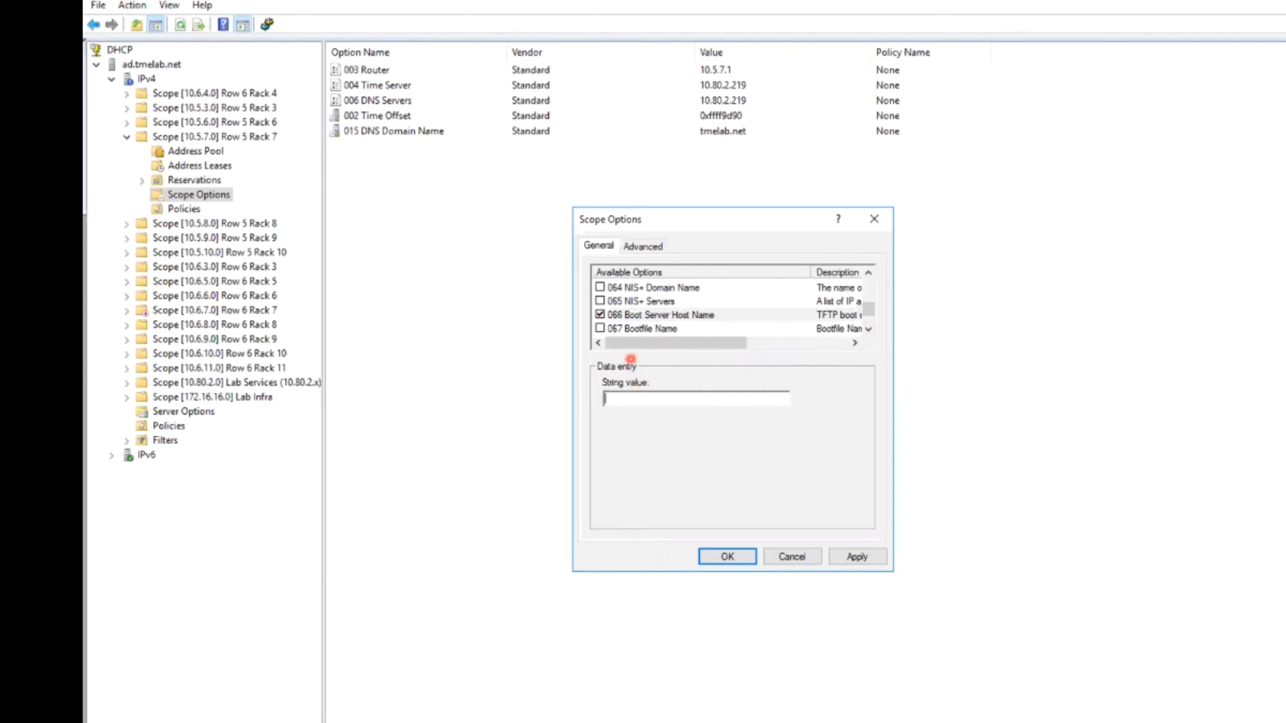
{"action": "type", "text": "10.80.2.180"}
Save the 066 boot server option and bring up the IPv4 node's Define Vendor Classes list
{"action": "left_click", "coordinate": [728, 556]}
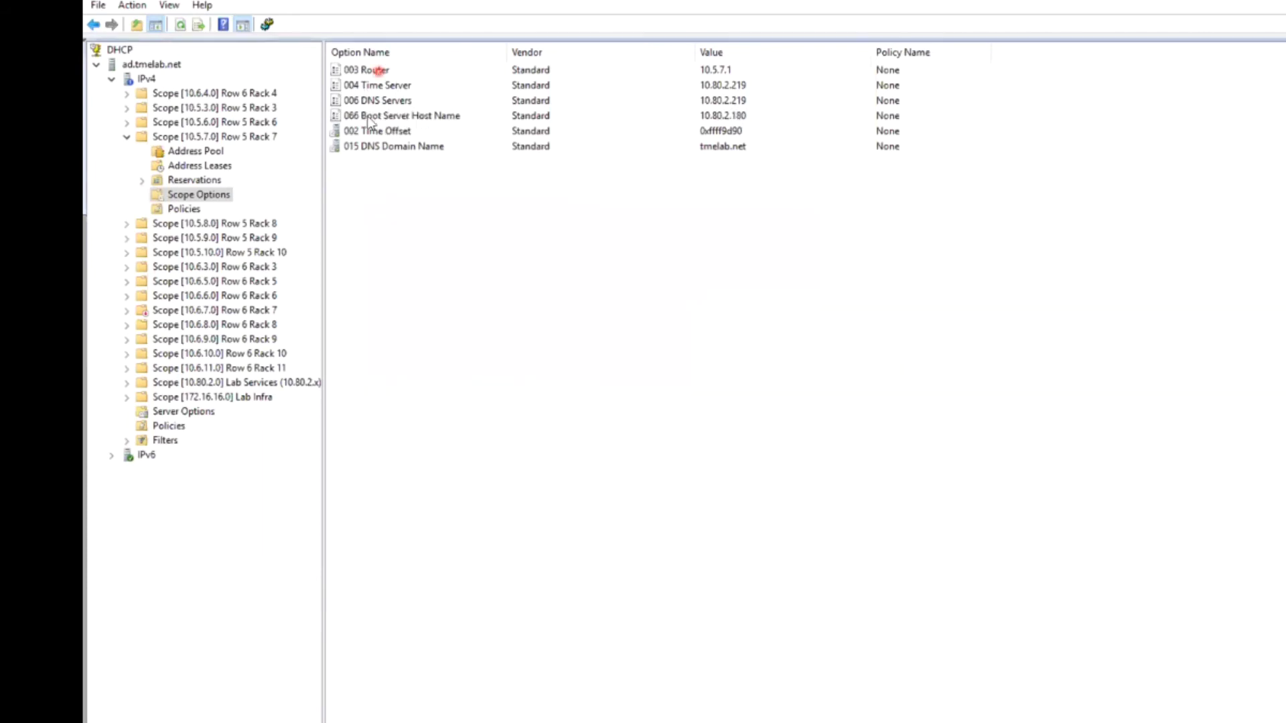
{"action": "right_click", "coordinate": [128, 79]}
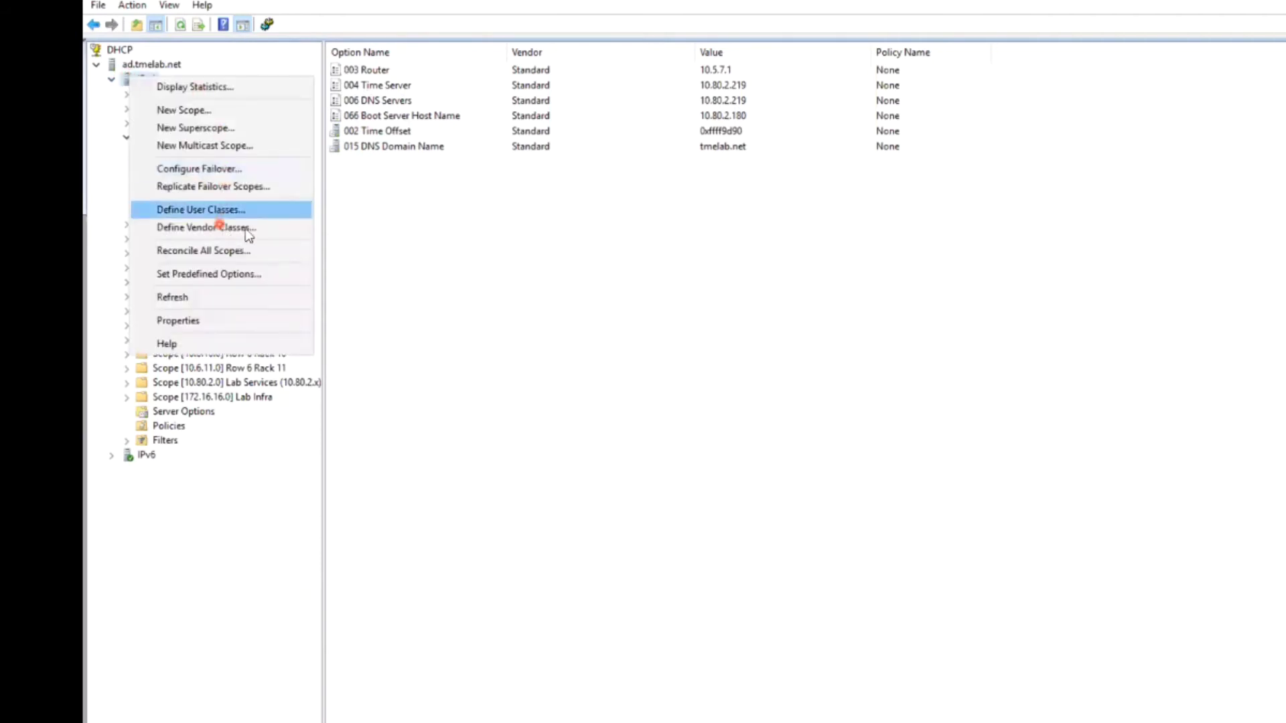
{"action": "left_click", "coordinate": [276, 228]}
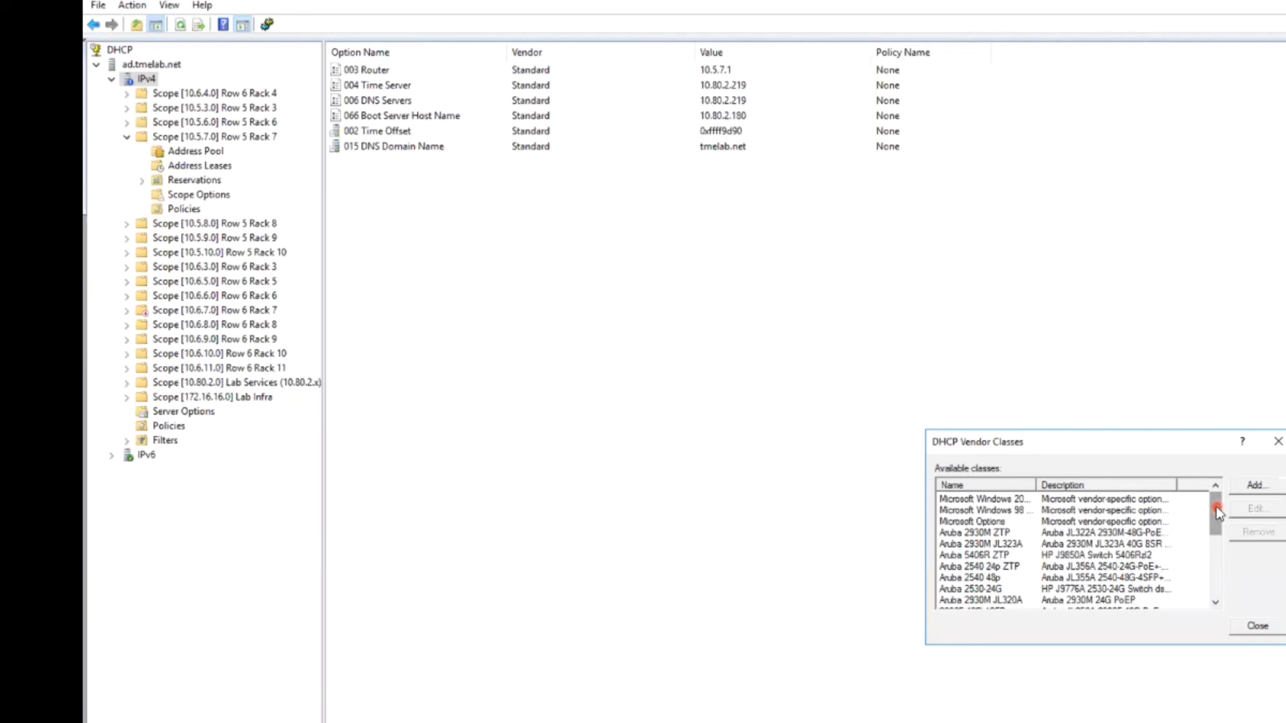
Open the Aruba JL661A 6300M vendor class in the Edit Class dialog
{"action": "left_click_drag", "start_coordinate": [1217, 514], "coordinate": [1203, 596]}
{"action": "left_click", "coordinate": [985, 578]}
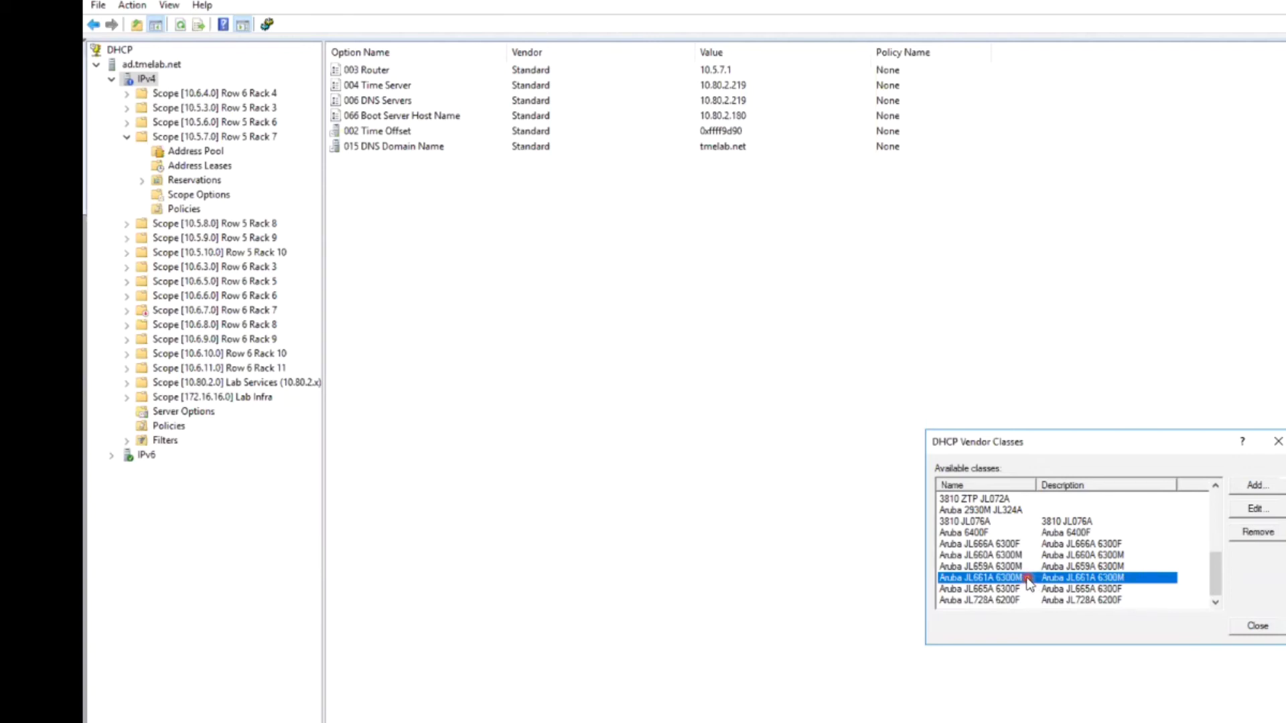
{"action": "left_click", "coordinate": [1256, 509]}
{"action": "left_click_drag", "start_coordinate": [1098, 518], "coordinate": [1088, 415]}
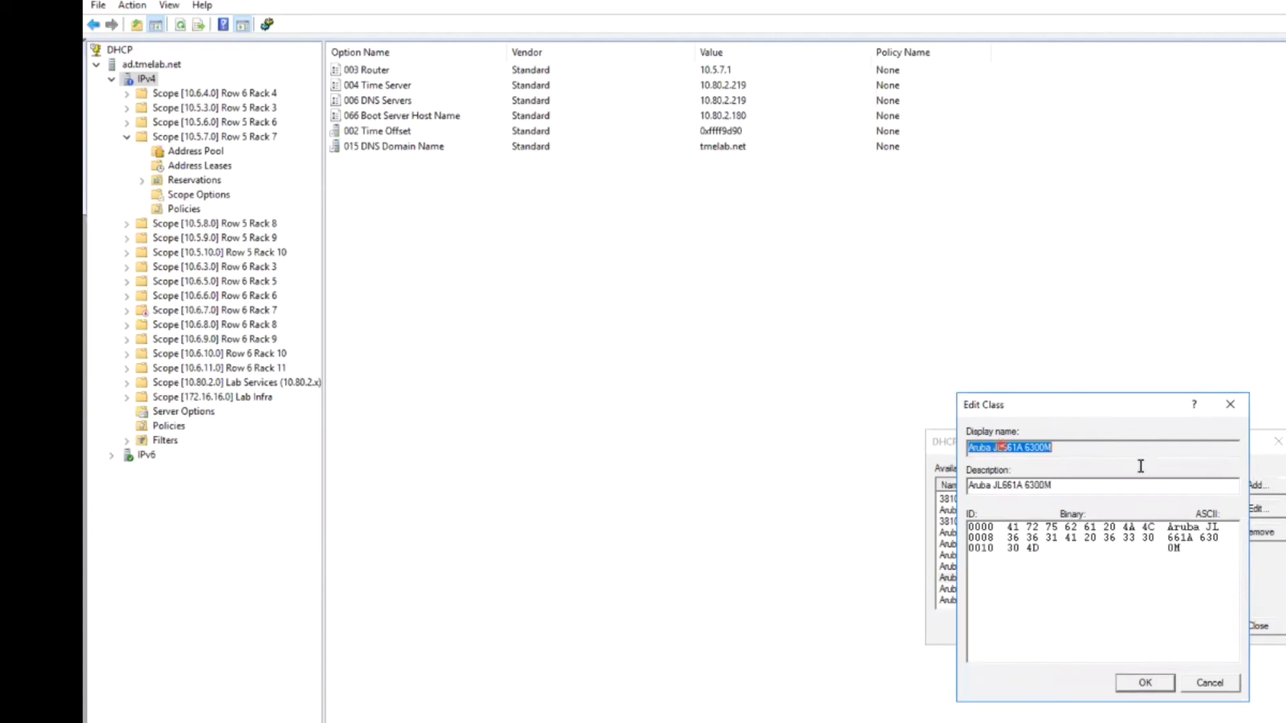
Review the Aruba JL661A 6300M class ID bytes, then close Edit Class and DHCP Vendor Classes
{"action": "left_click", "coordinate": [1065, 485]}
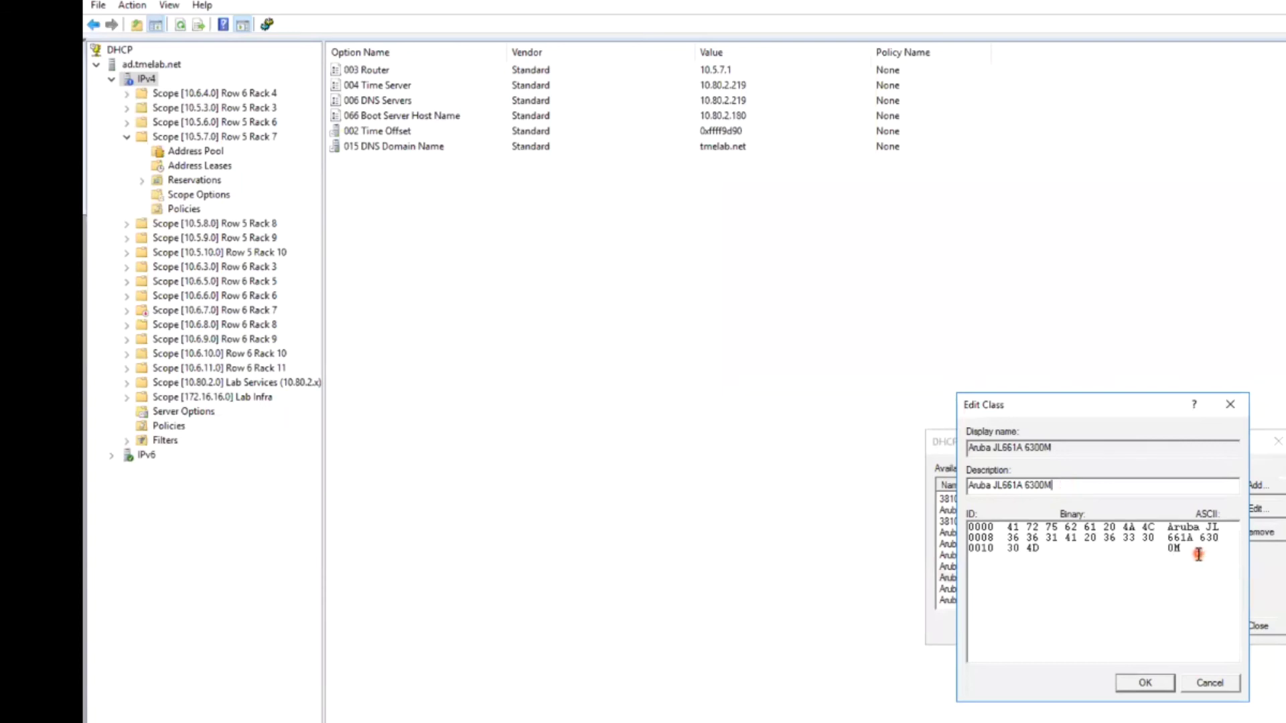
{"action": "key", "text": "ctrl+a"}
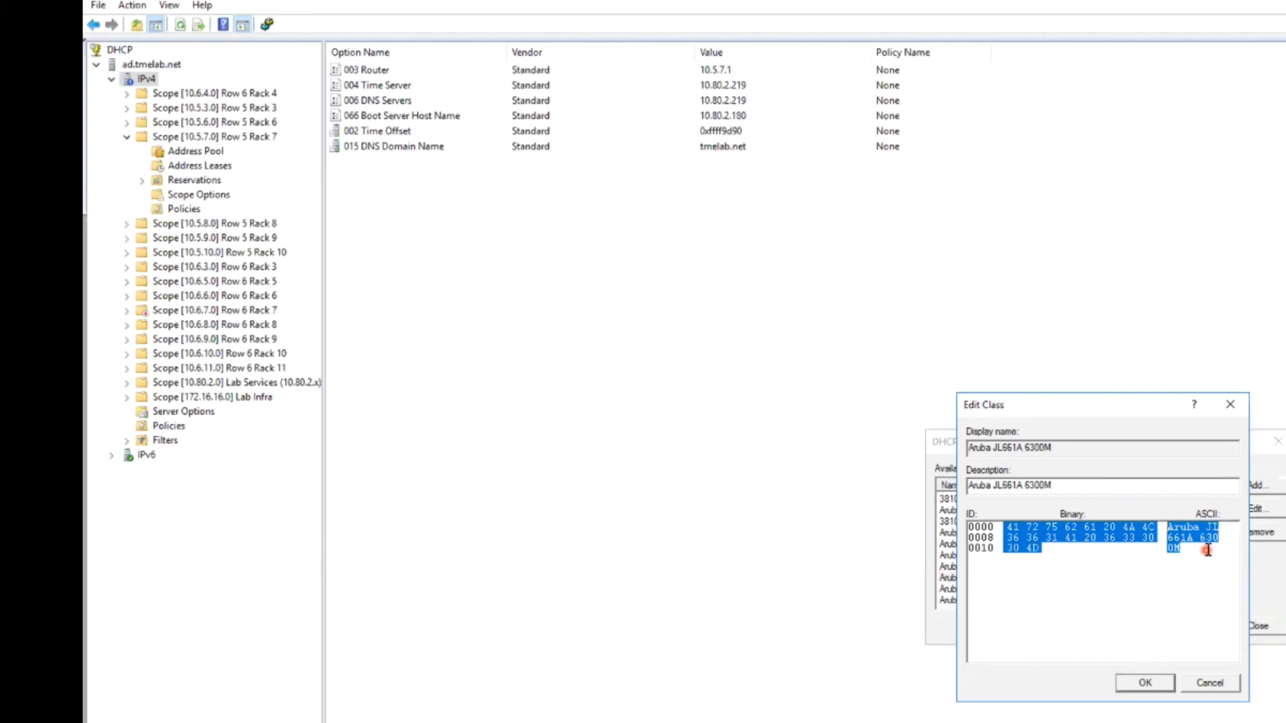
{"action": "left_click", "coordinate": [1145, 682]}
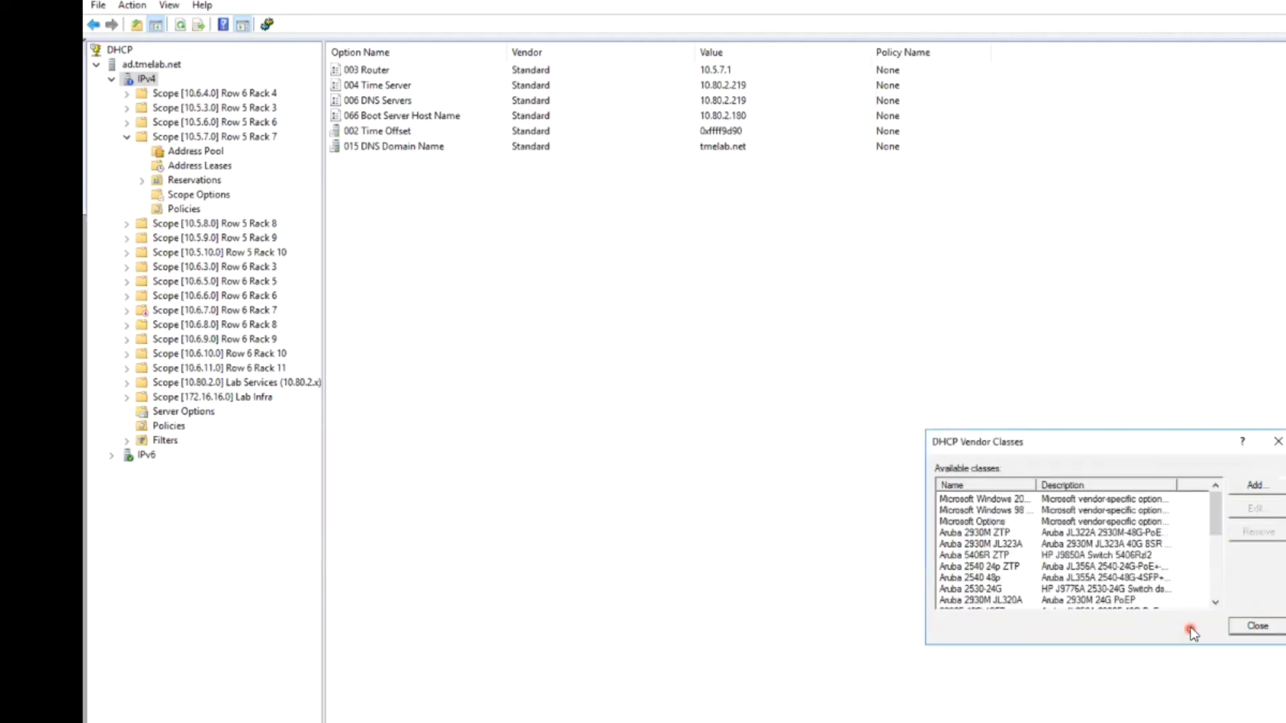
{"action": "left_click", "coordinate": [1254, 629]}
{"action": "left_click", "coordinate": [1255, 628]}
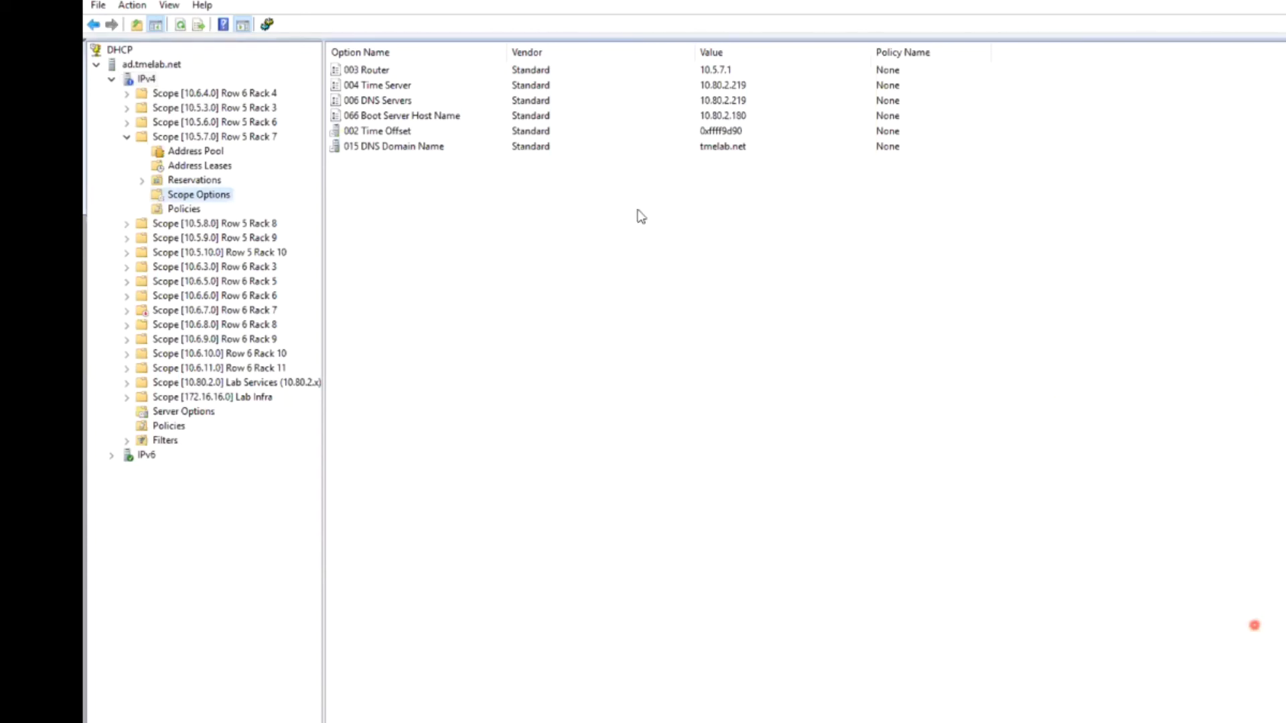
Open Predefined Options and Values for IPv4 and select the Aruba JL661A 6300M option class
{"action": "right_click", "coordinate": [124, 81]}
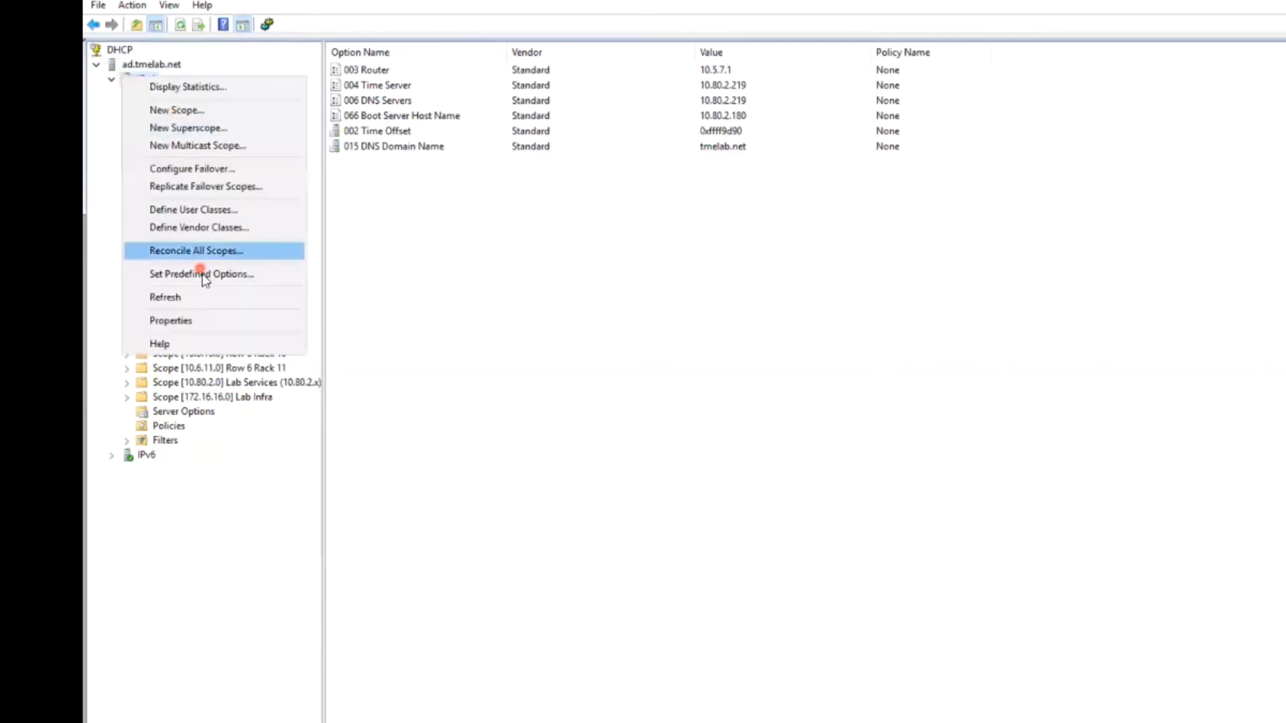
{"action": "left_click", "coordinate": [263, 273]}
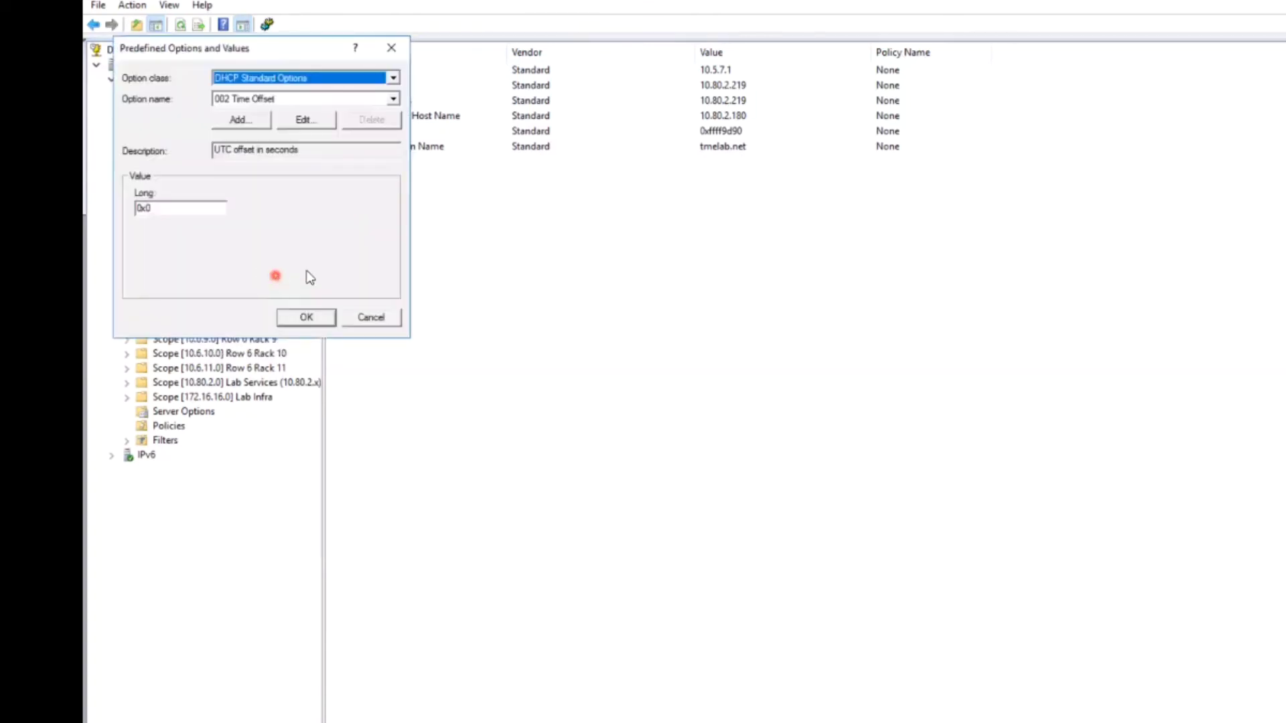
{"action": "left_click_drag", "start_coordinate": [246, 54], "coordinate": [1044, 433]}
{"action": "left_click", "coordinate": [1058, 458]}
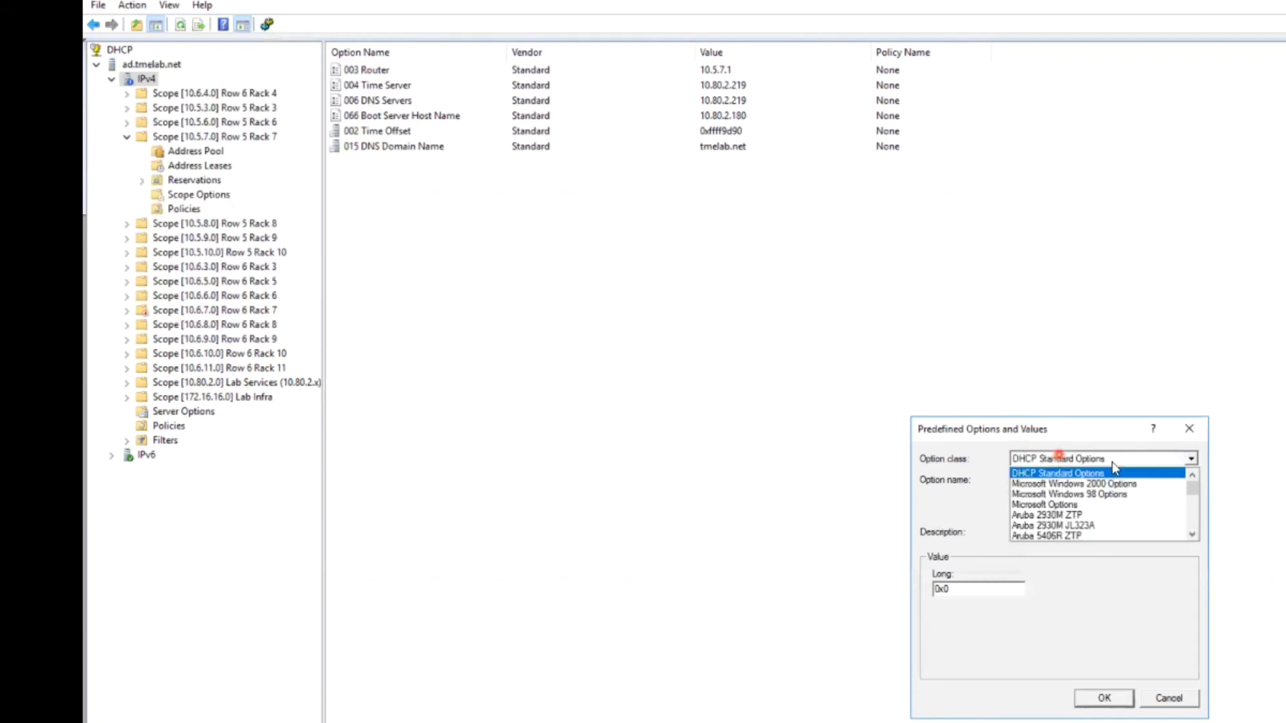
{"action": "left_click_drag", "start_coordinate": [1191, 485], "coordinate": [1192, 544]}
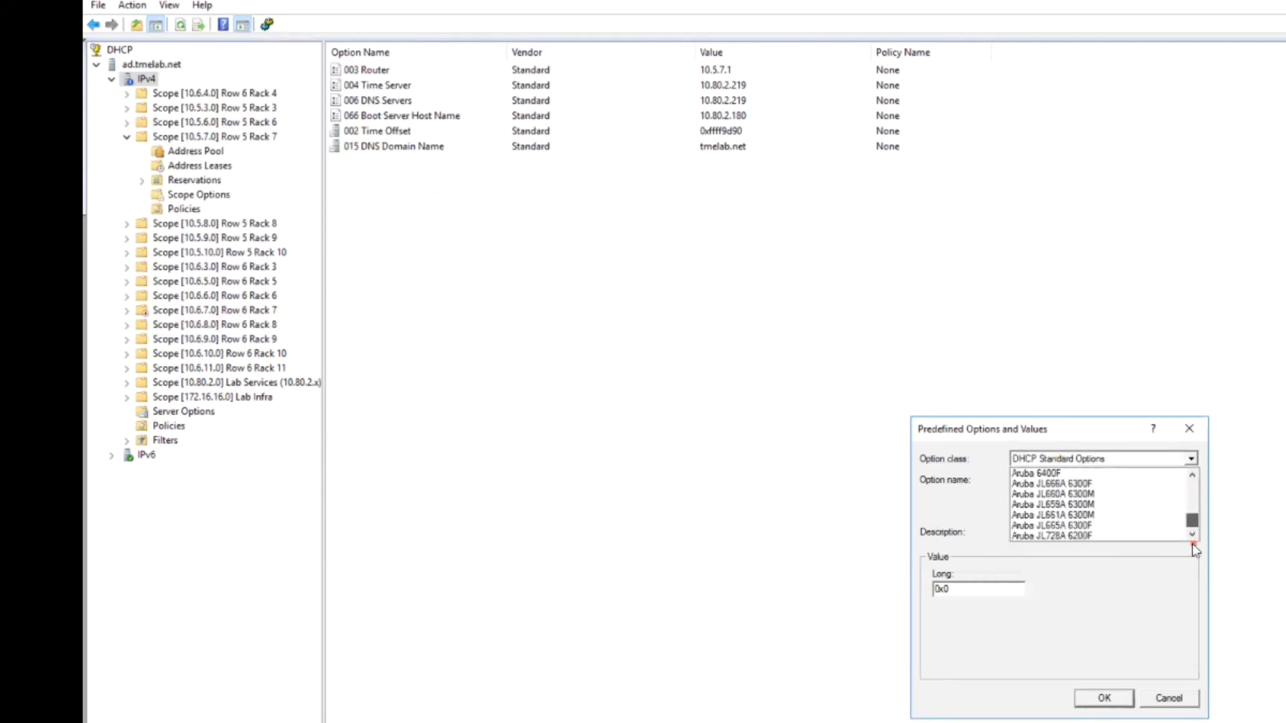
{"action": "left_click", "coordinate": [1035, 515]}
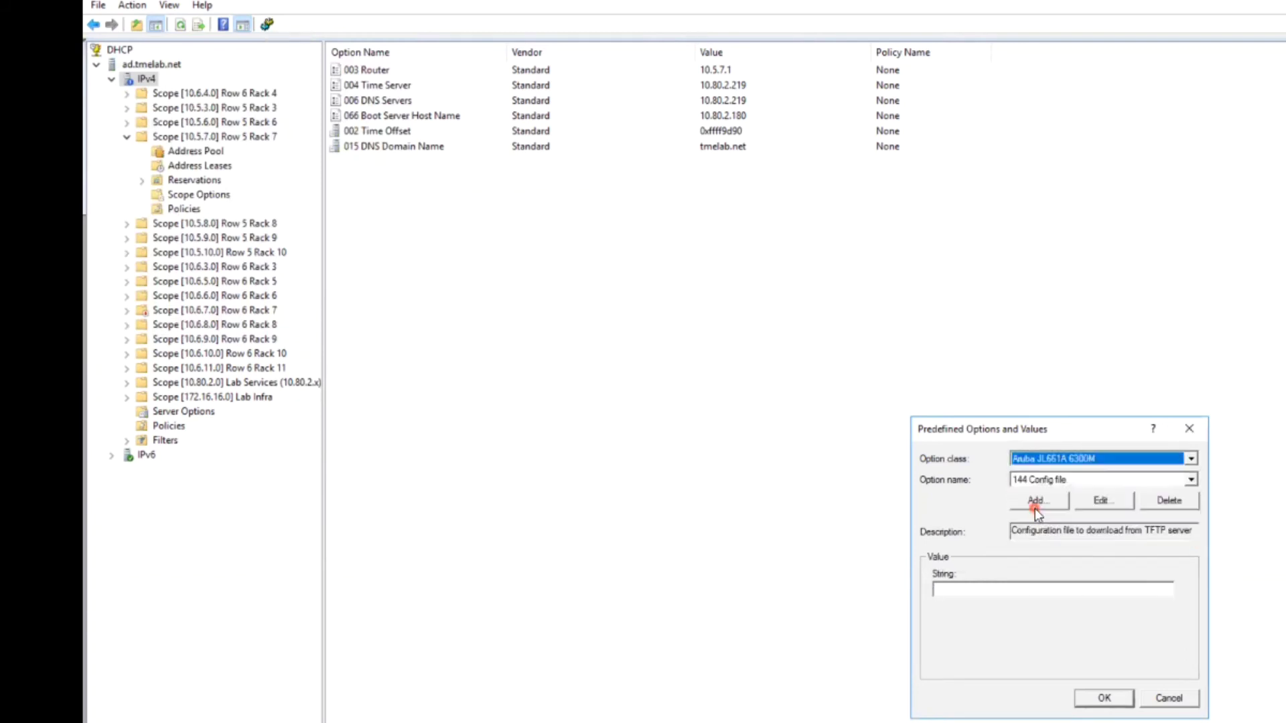
Inspect the definition of option 144 Config file and cancel without changes
{"action": "left_click", "coordinate": [1147, 480]}
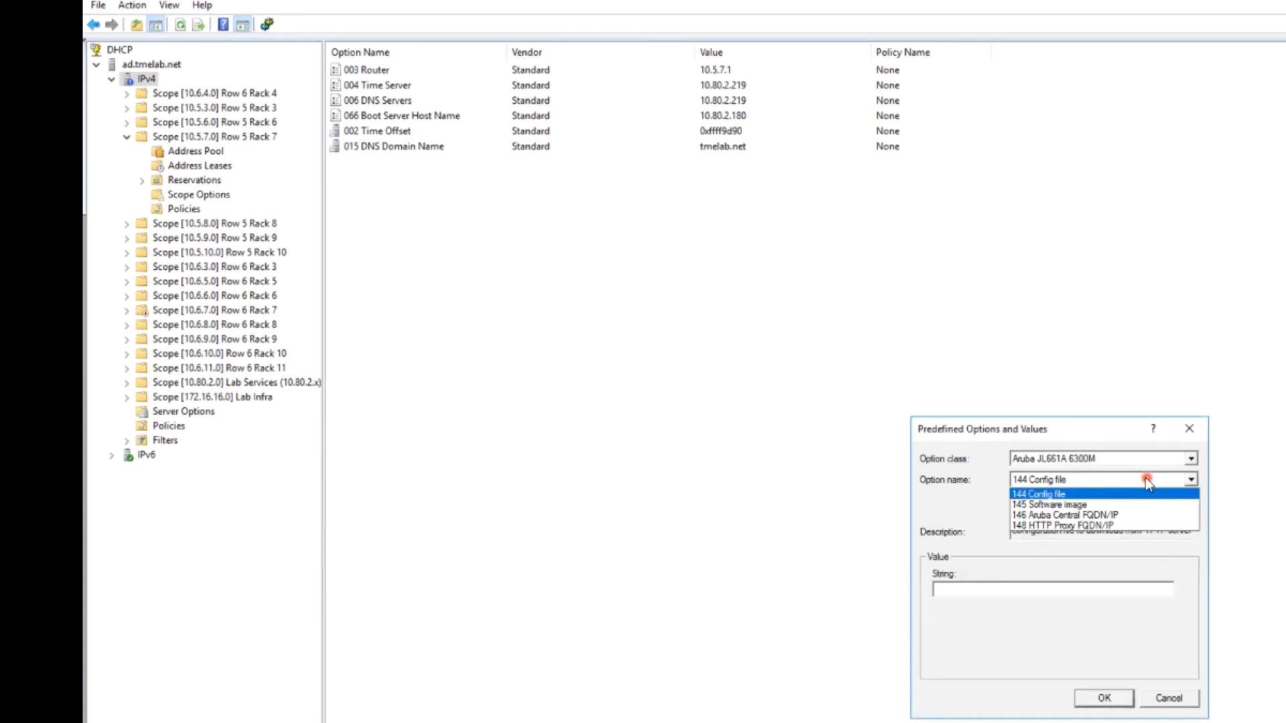
{"action": "left_click", "coordinate": [1064, 494]}
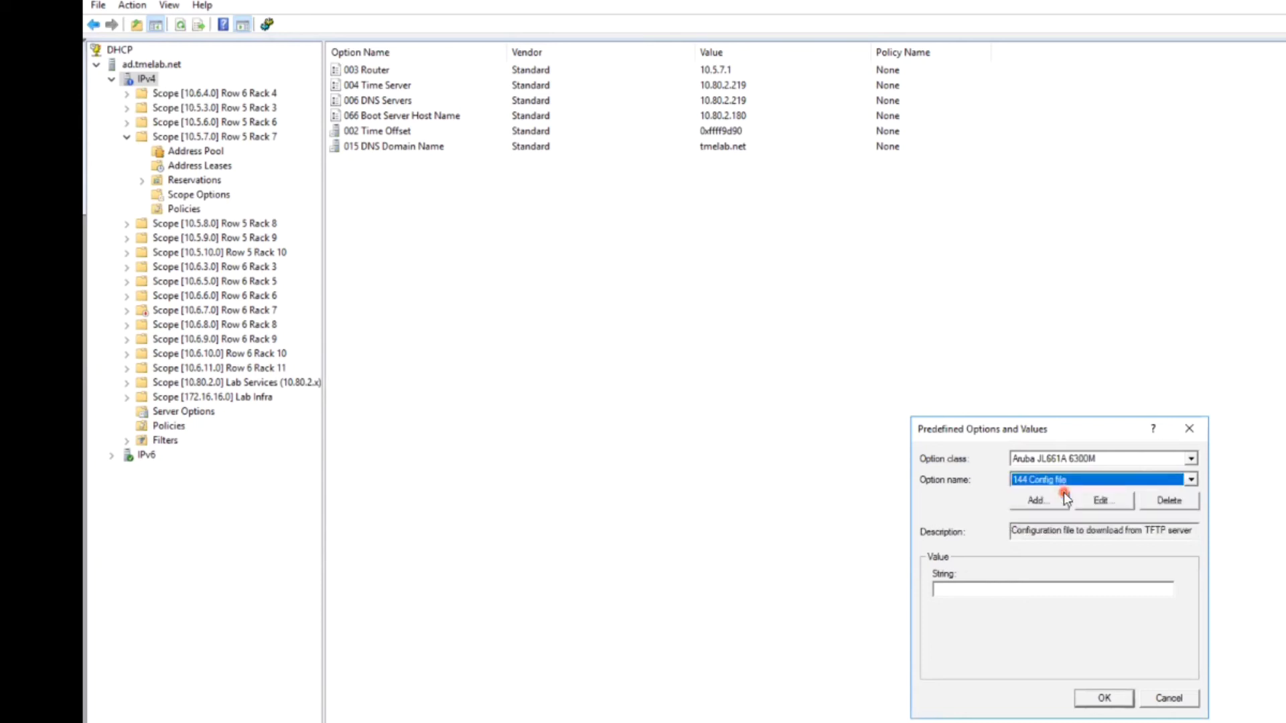
{"action": "left_click", "coordinate": [1107, 502]}
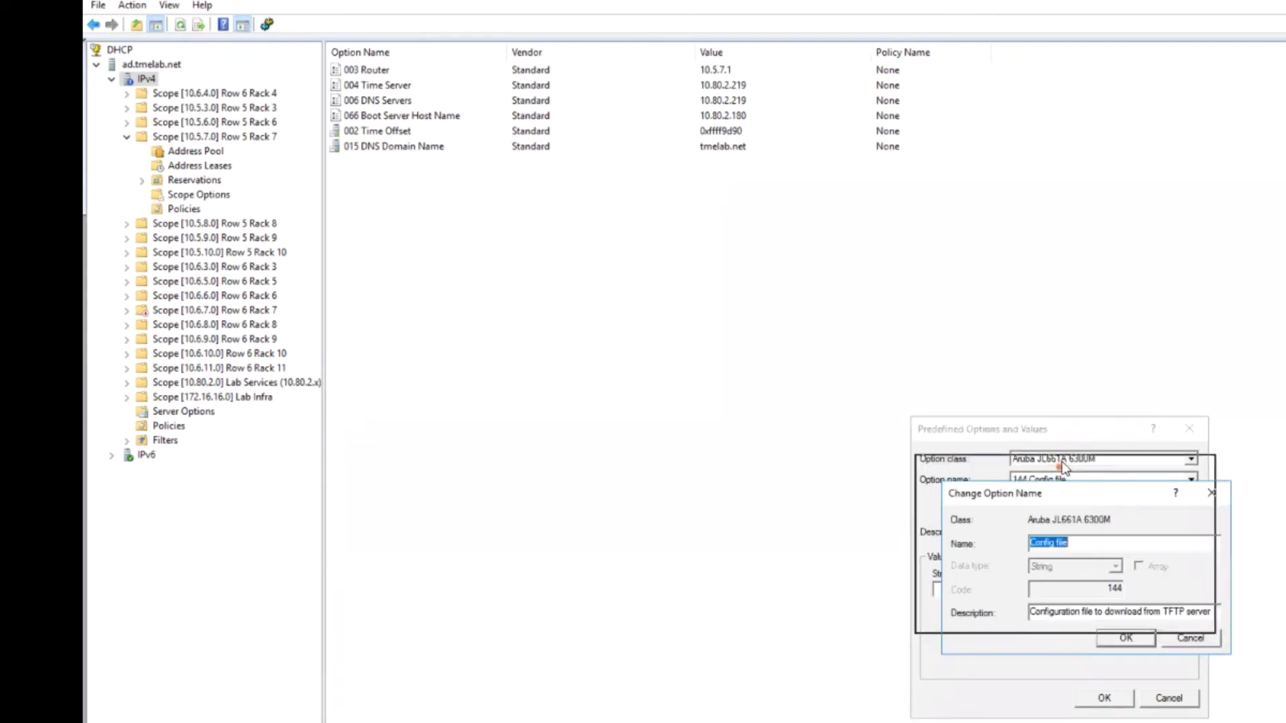
{"action": "left_click_drag", "start_coordinate": [1084, 498], "coordinate": [1061, 471]}
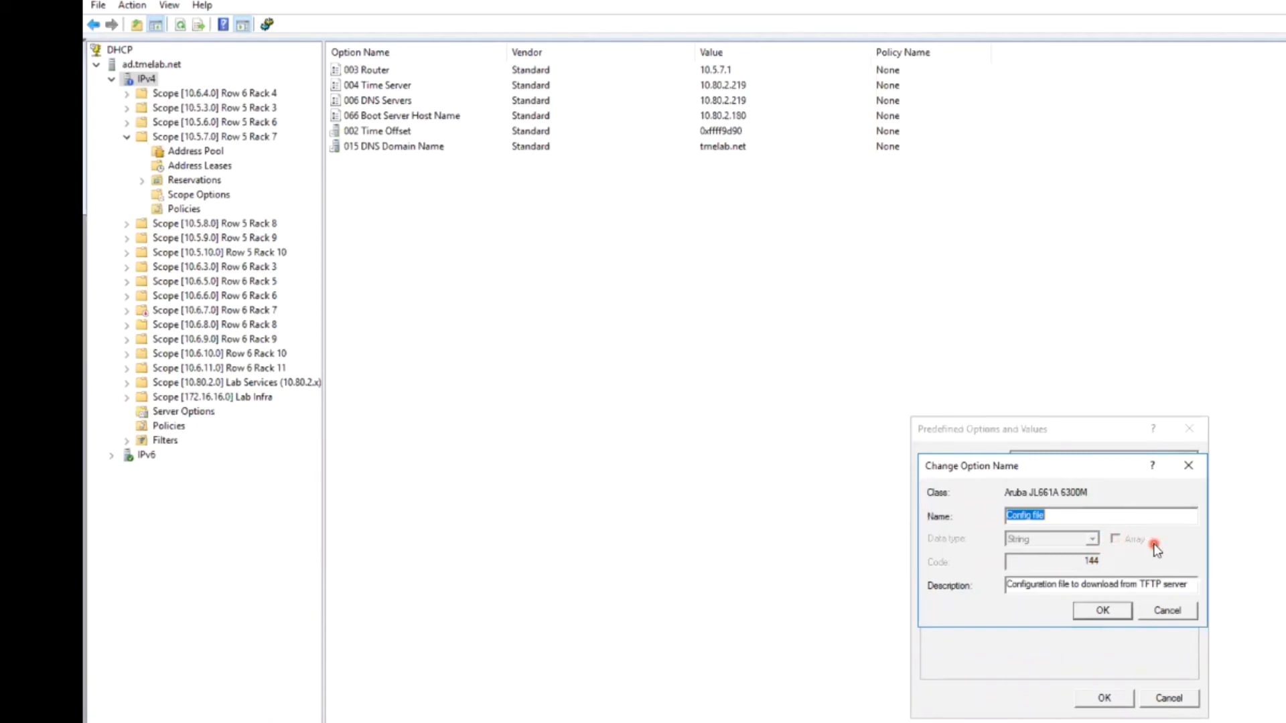
{"action": "left_click", "coordinate": [1166, 611]}
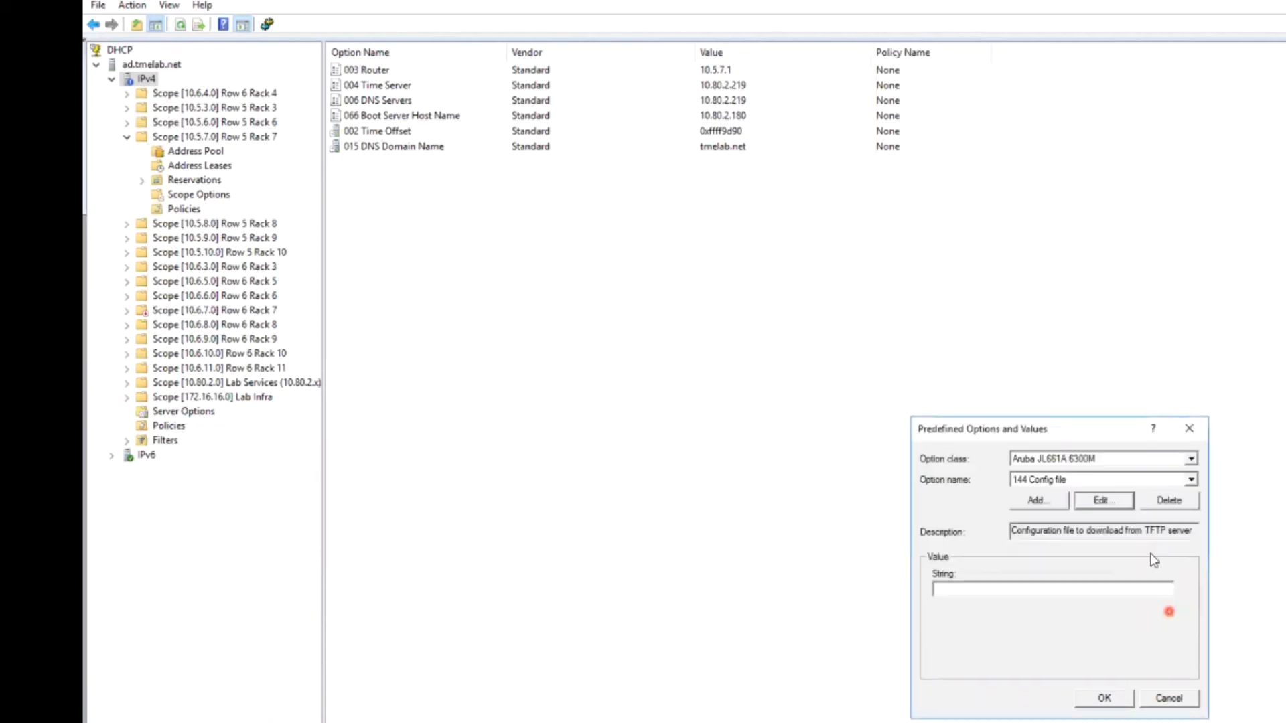
Inspect the definition of option 145 Software image and cancel without changes
{"action": "left_click", "coordinate": [1105, 481]}
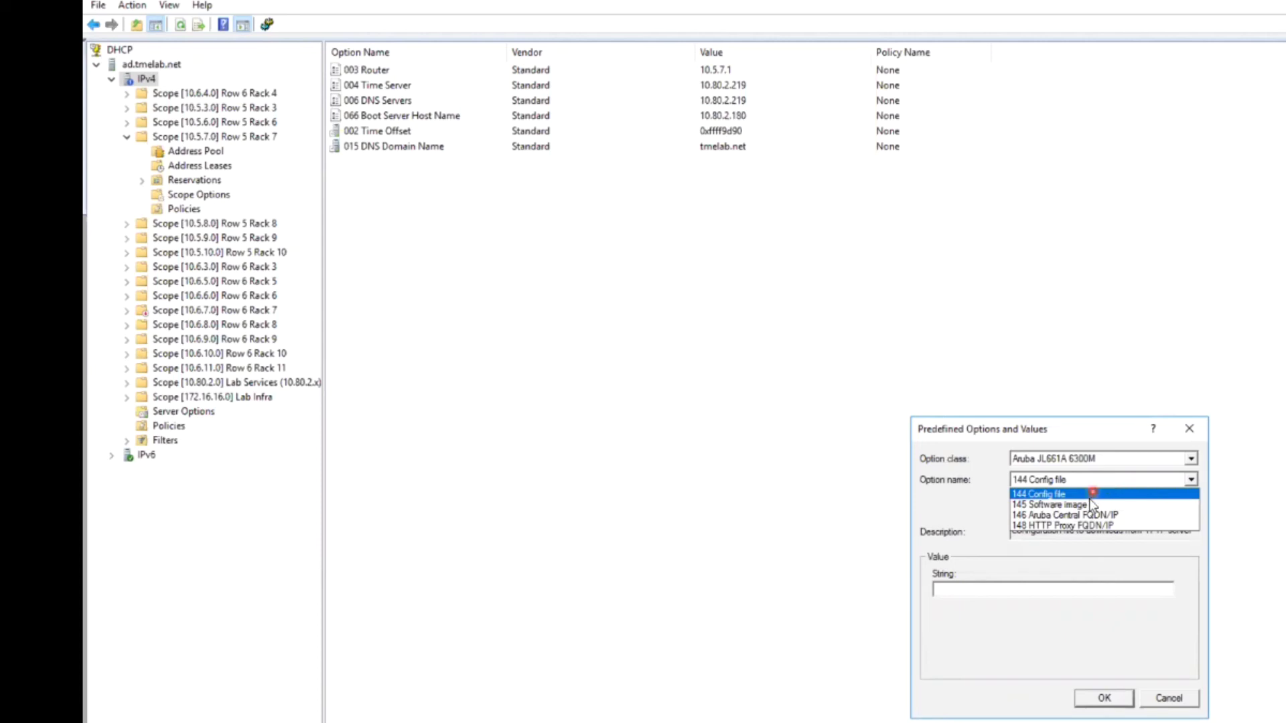
{"action": "left_click", "coordinate": [1092, 505]}
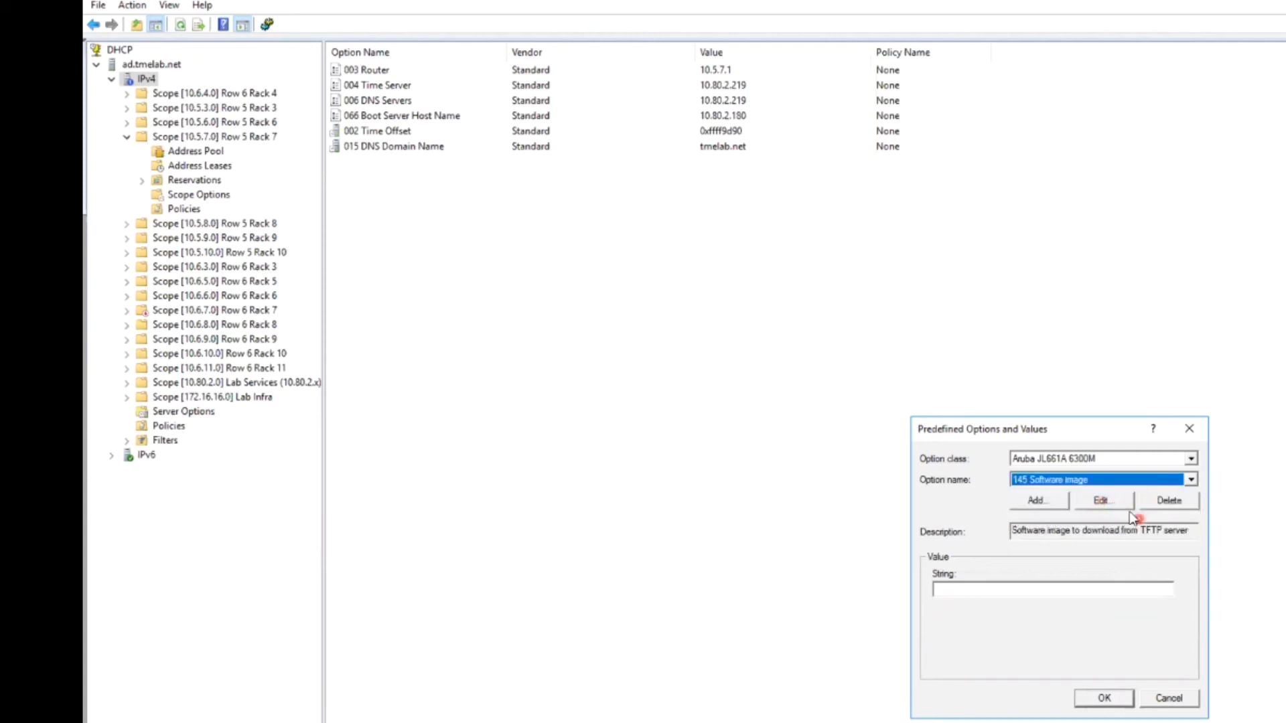
{"action": "left_click", "coordinate": [1102, 502]}
{"action": "left_click_drag", "start_coordinate": [1040, 490], "coordinate": [1026, 485]}
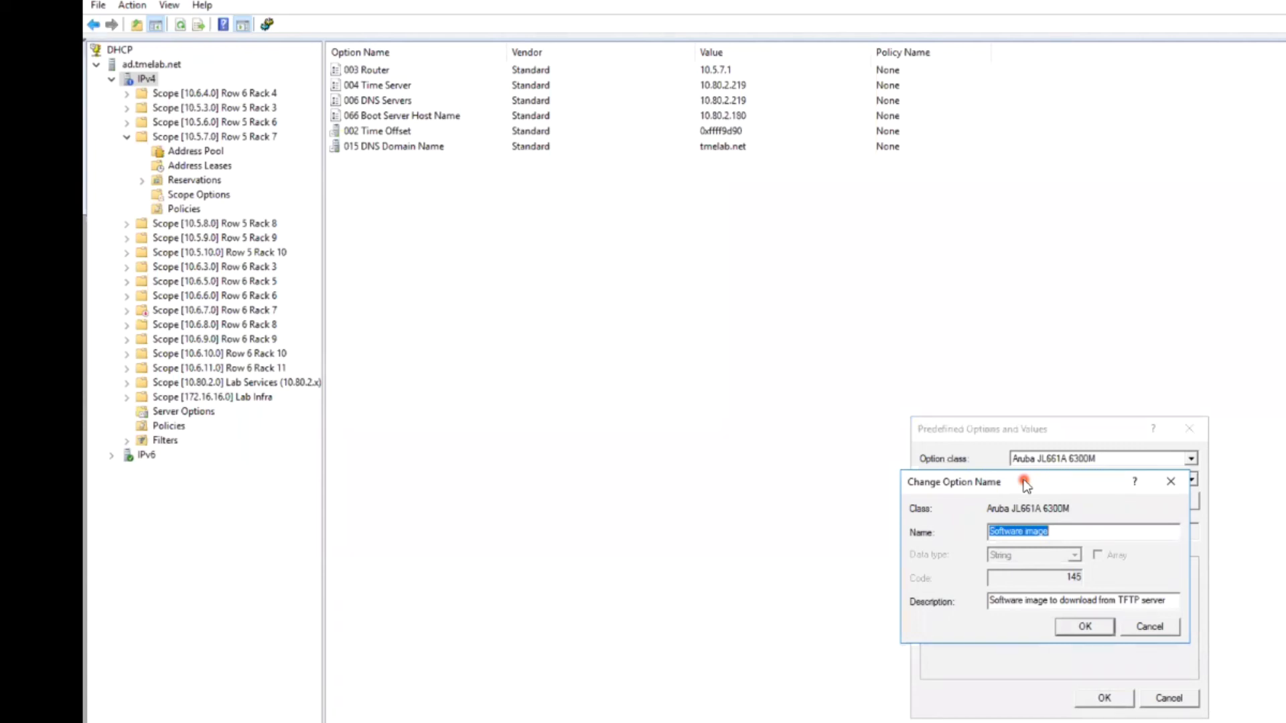
{"action": "left_click", "coordinate": [1163, 627]}
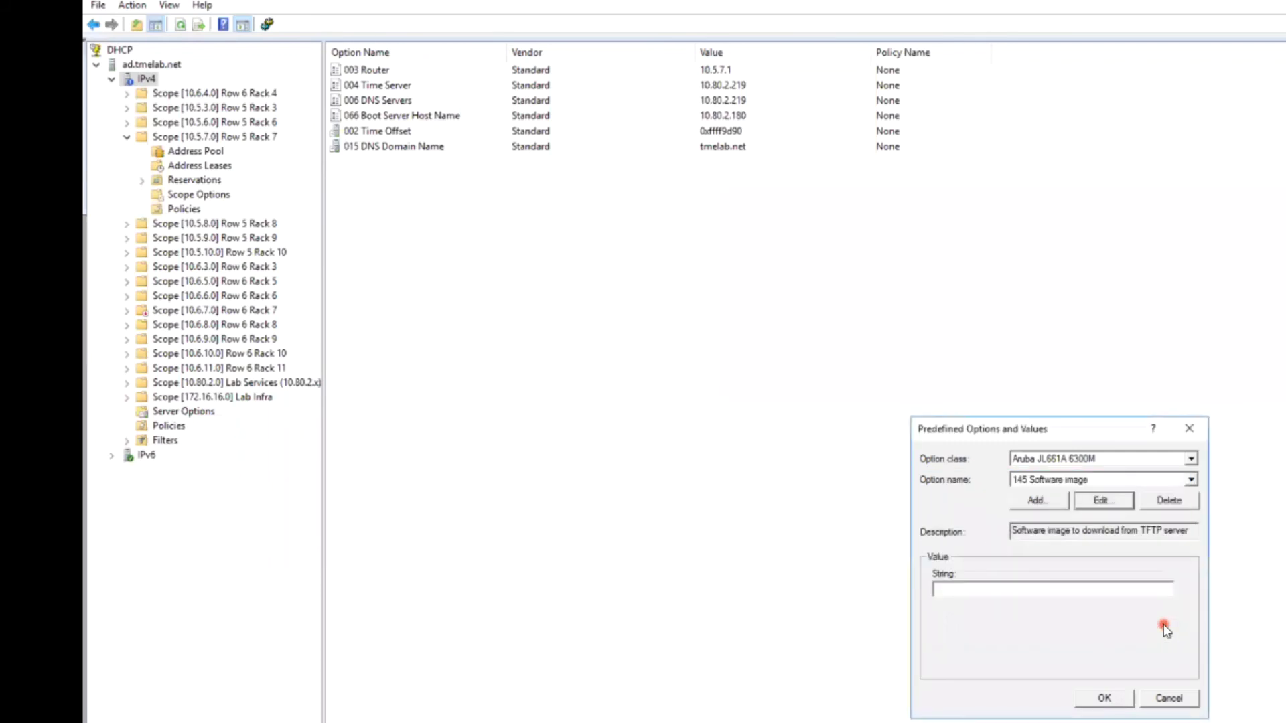
Browse options 146 Aruba Central FQDN/IP and 148 HTTP Proxy FQDN/IP (10.80.2.217:8080)
{"action": "left_click", "coordinate": [1090, 479]}
{"action": "left_click", "coordinate": [1129, 515]}
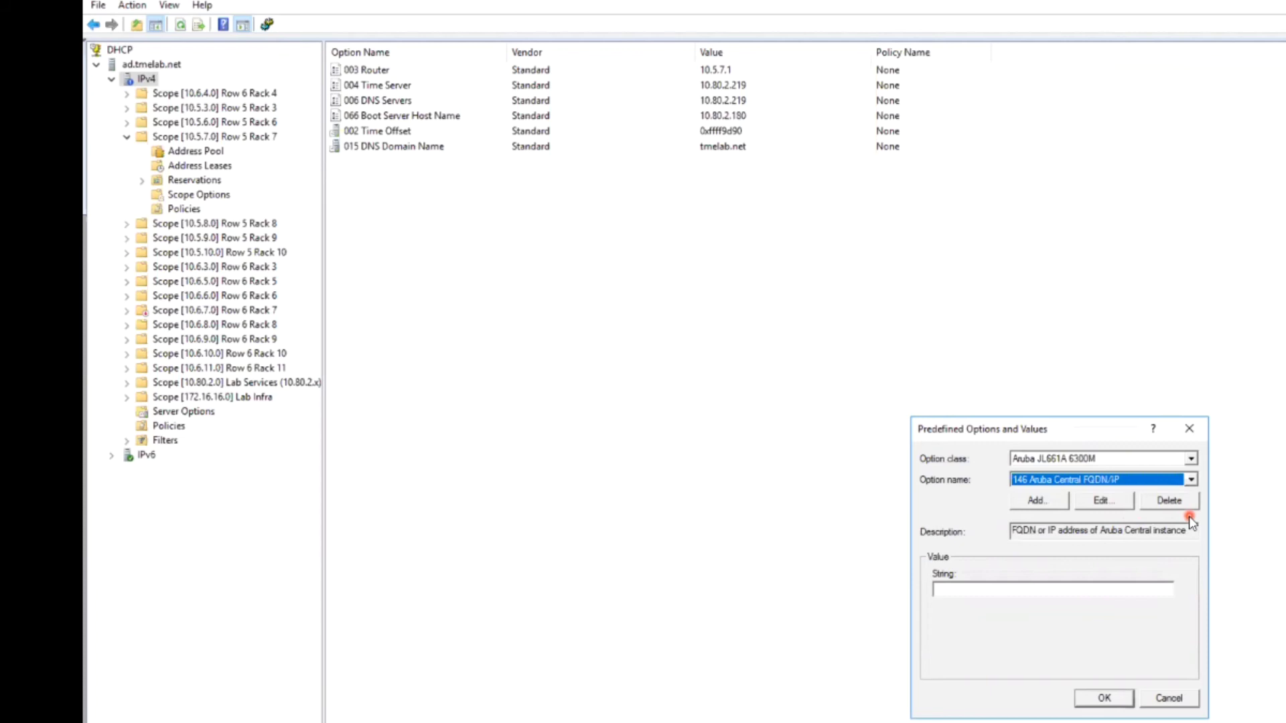
{"action": "left_click", "coordinate": [1146, 480]}
{"action": "left_click", "coordinate": [1124, 526]}
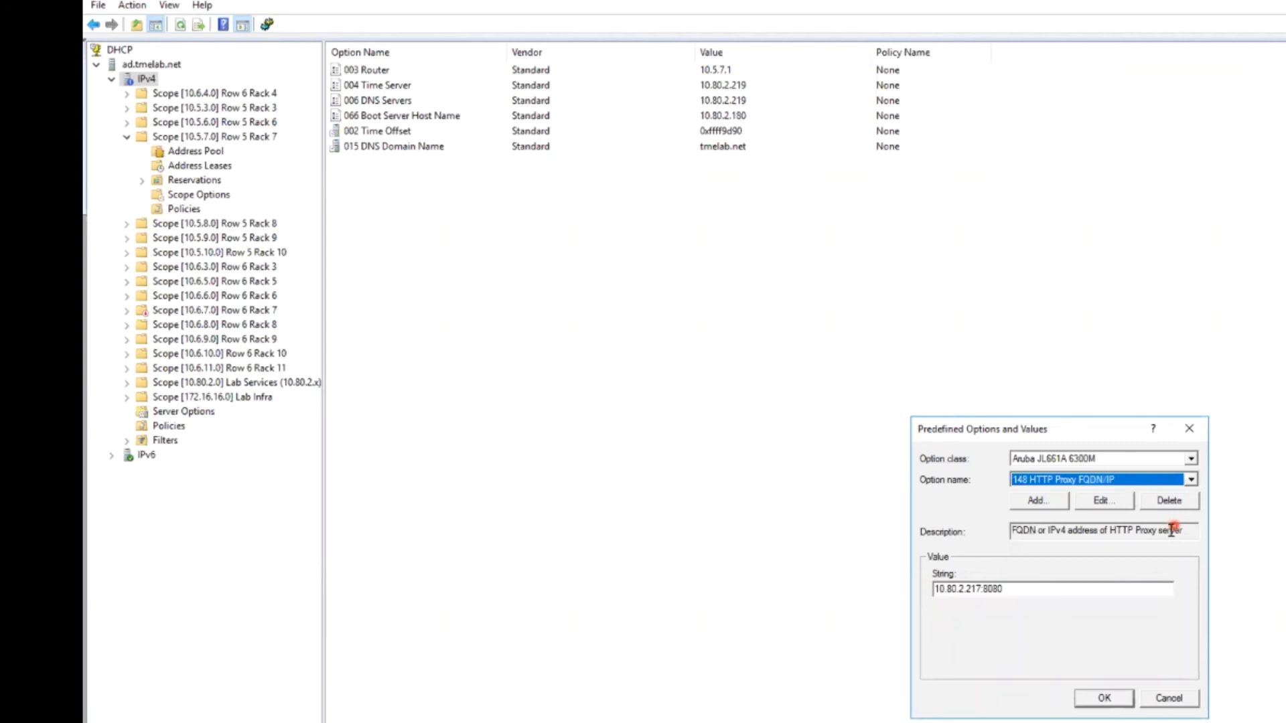
Open the scope's Advanced options with vendor class Aruba JL661A 6300M selected
{"action": "left_click", "coordinate": [1104, 699]}
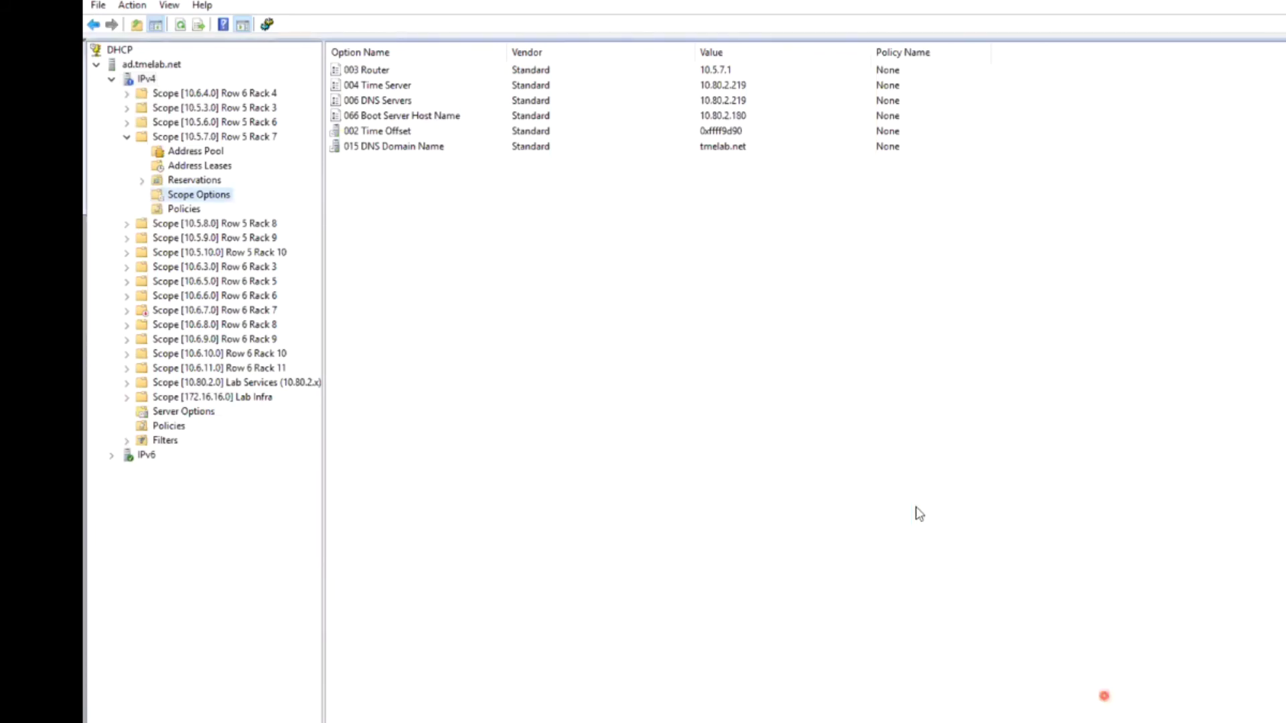
{"action": "right_click", "coordinate": [468, 228]}
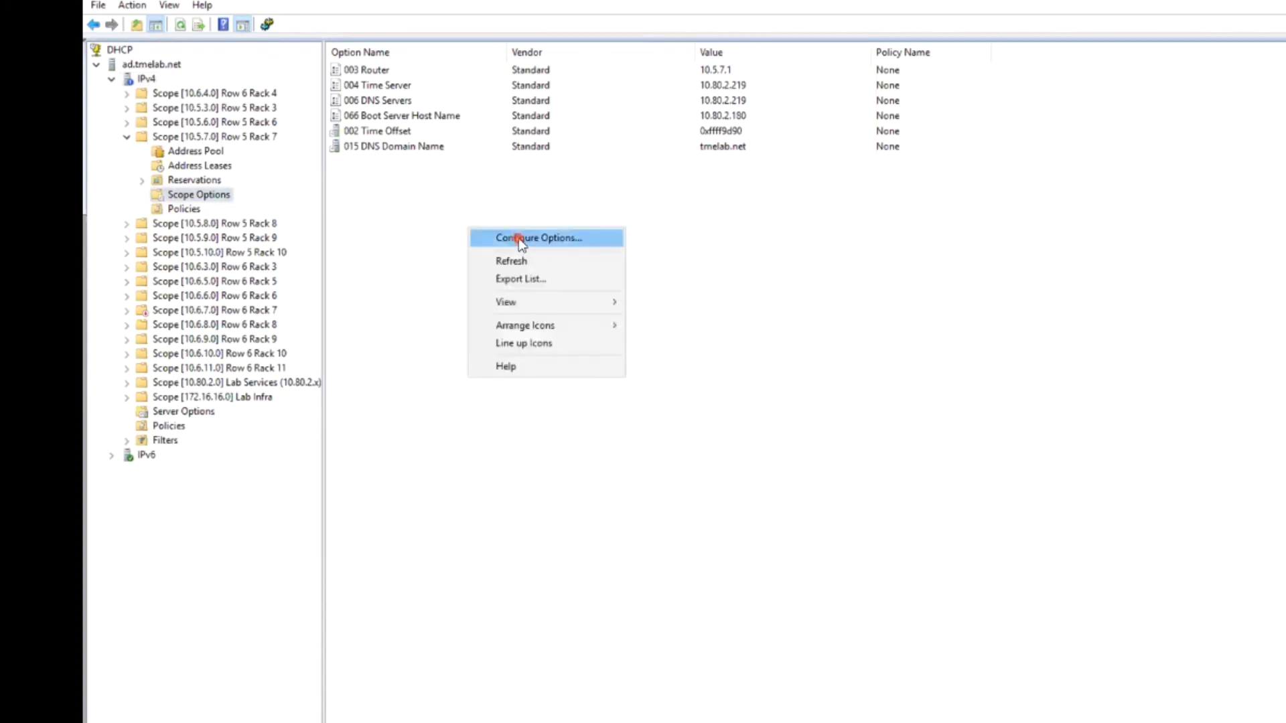
{"action": "left_click", "coordinate": [521, 241]}
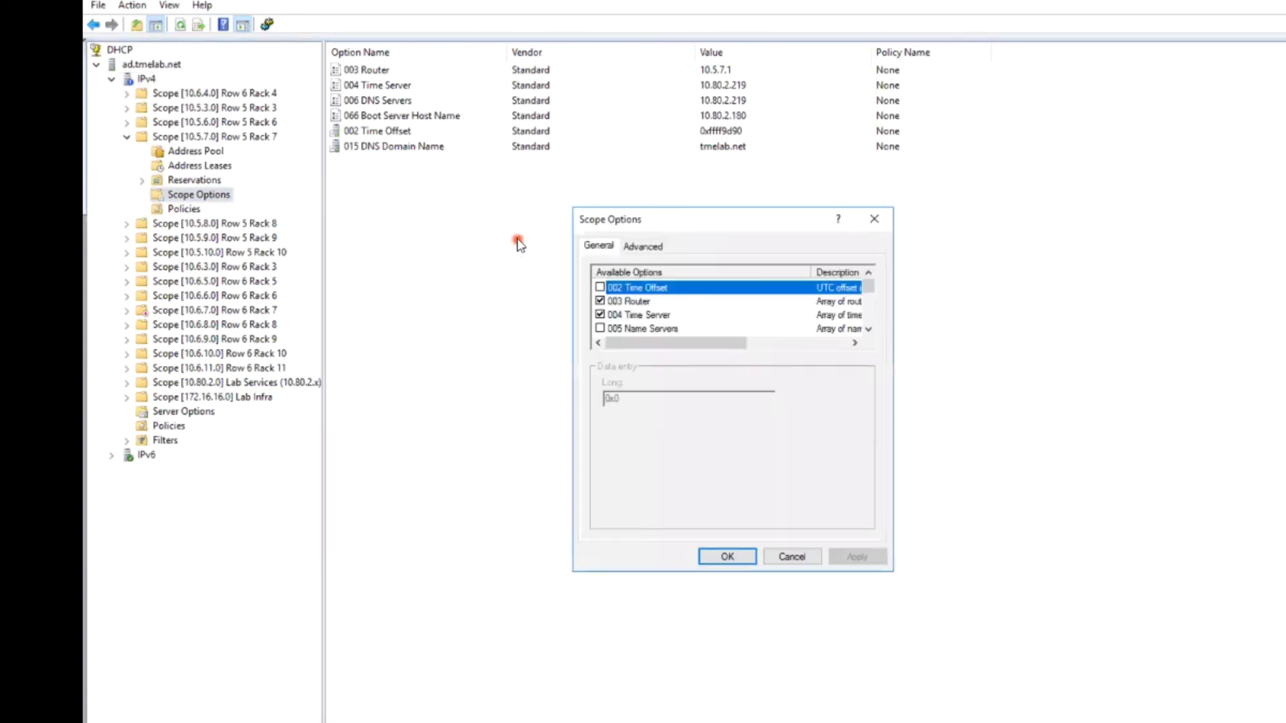
{"action": "left_click", "coordinate": [644, 247]}
{"action": "left_click", "coordinate": [757, 267]}
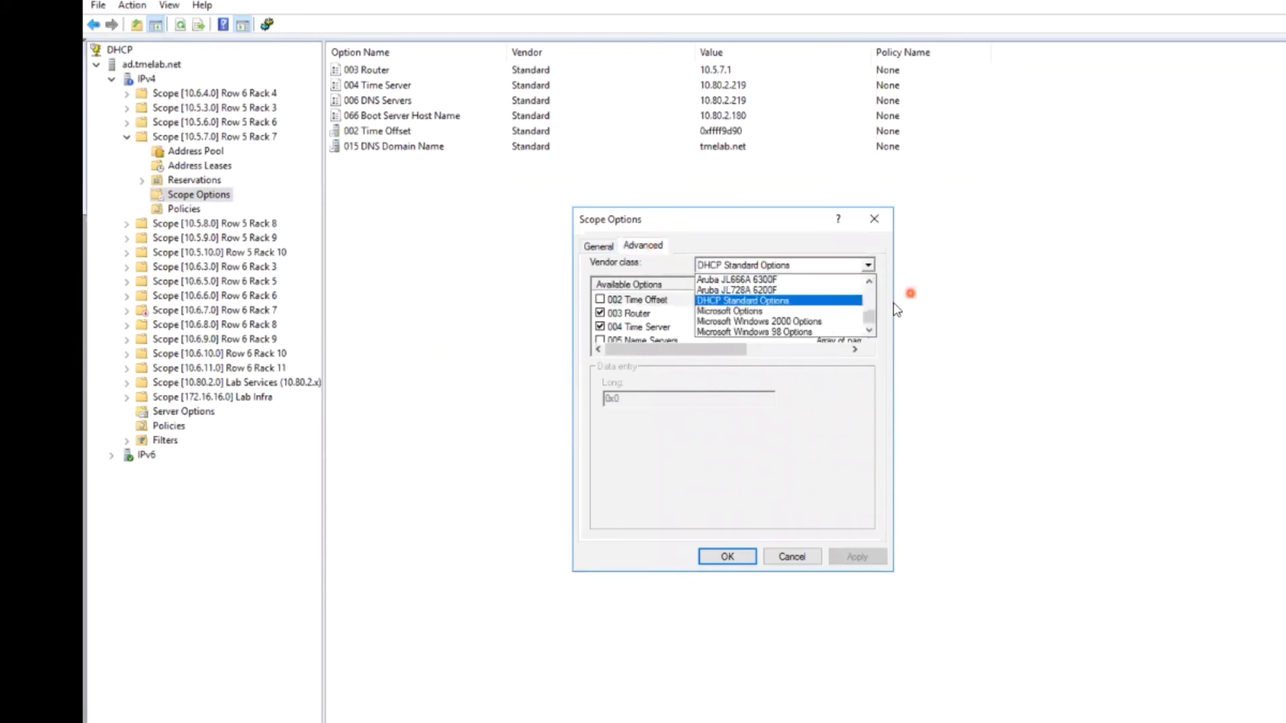
{"action": "left_click", "coordinate": [869, 281]}
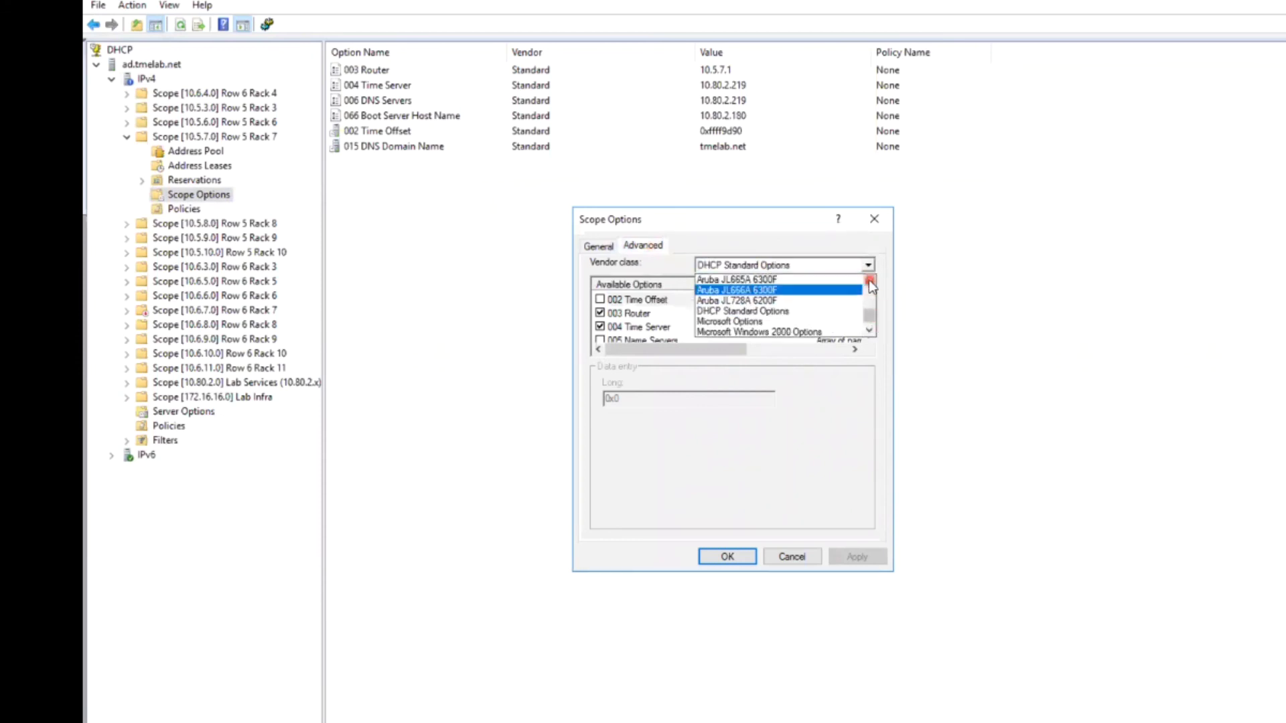
{"action": "left_click", "coordinate": [869, 281]}
{"action": "left_click", "coordinate": [870, 281]}
{"action": "left_click", "coordinate": [763, 301]}
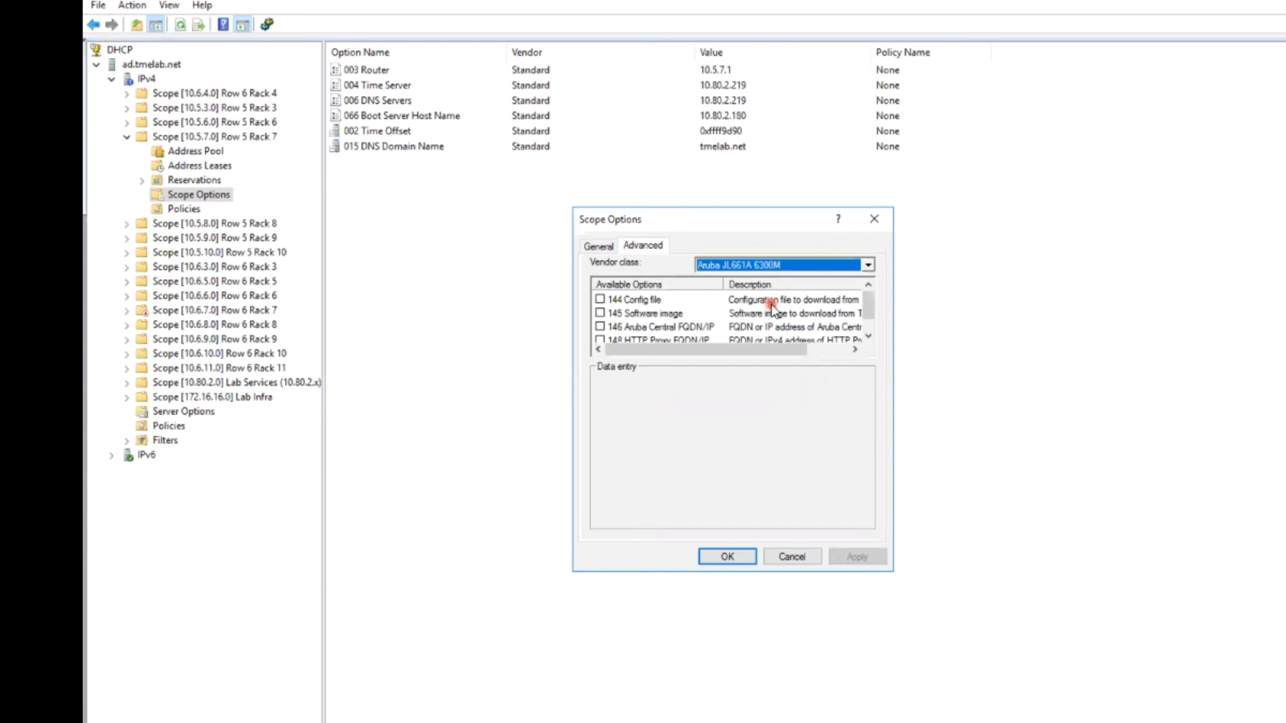
Enable option 144 Config file with the value 6300m_3stack.cfg
{"action": "left_click", "coordinate": [599, 299]}
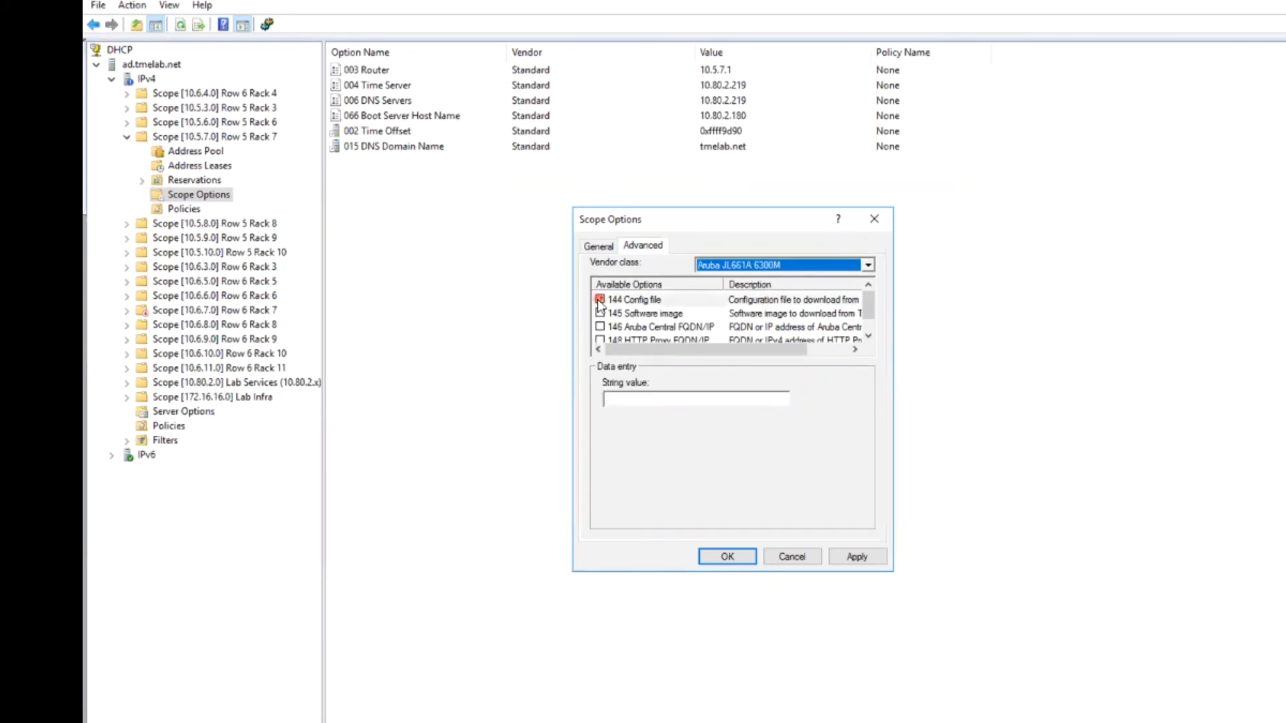
{"action": "left_click", "coordinate": [658, 398]}
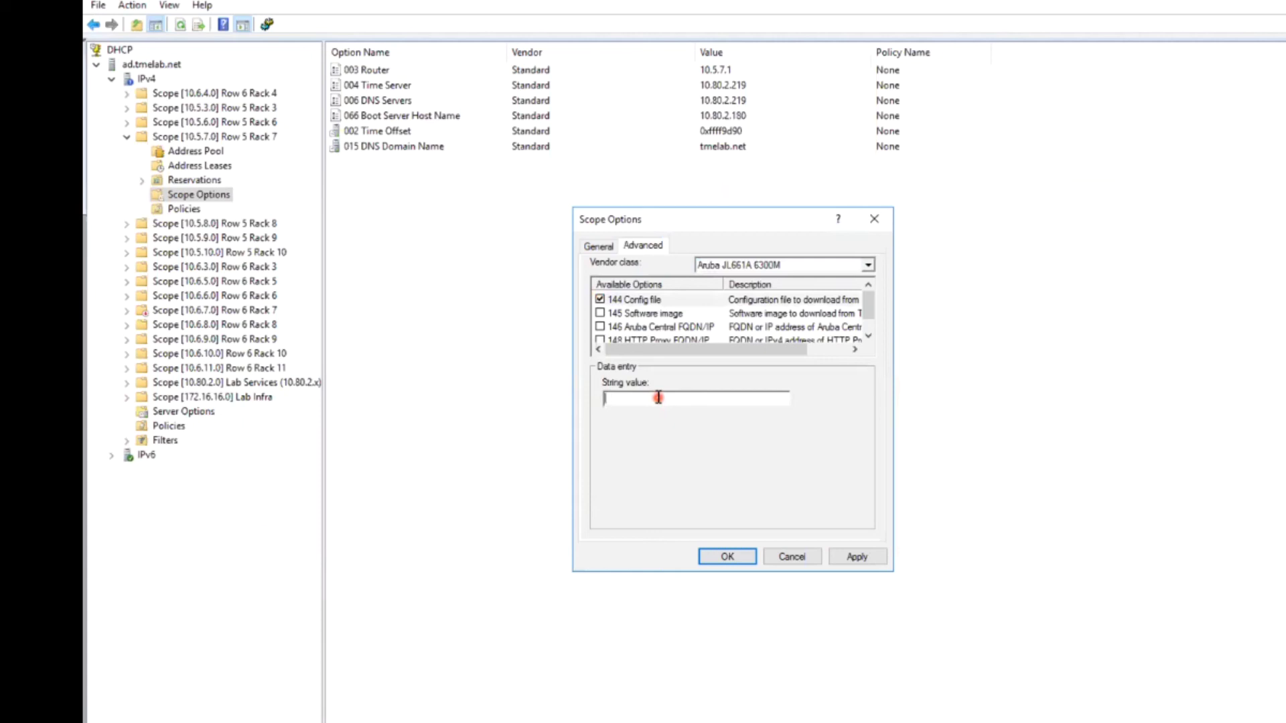
{"action": "type", "text": "6300m-"}
{"action": "key", "text": "BackSpace"}
{"action": "type", "text": "_3stack.cfg"}
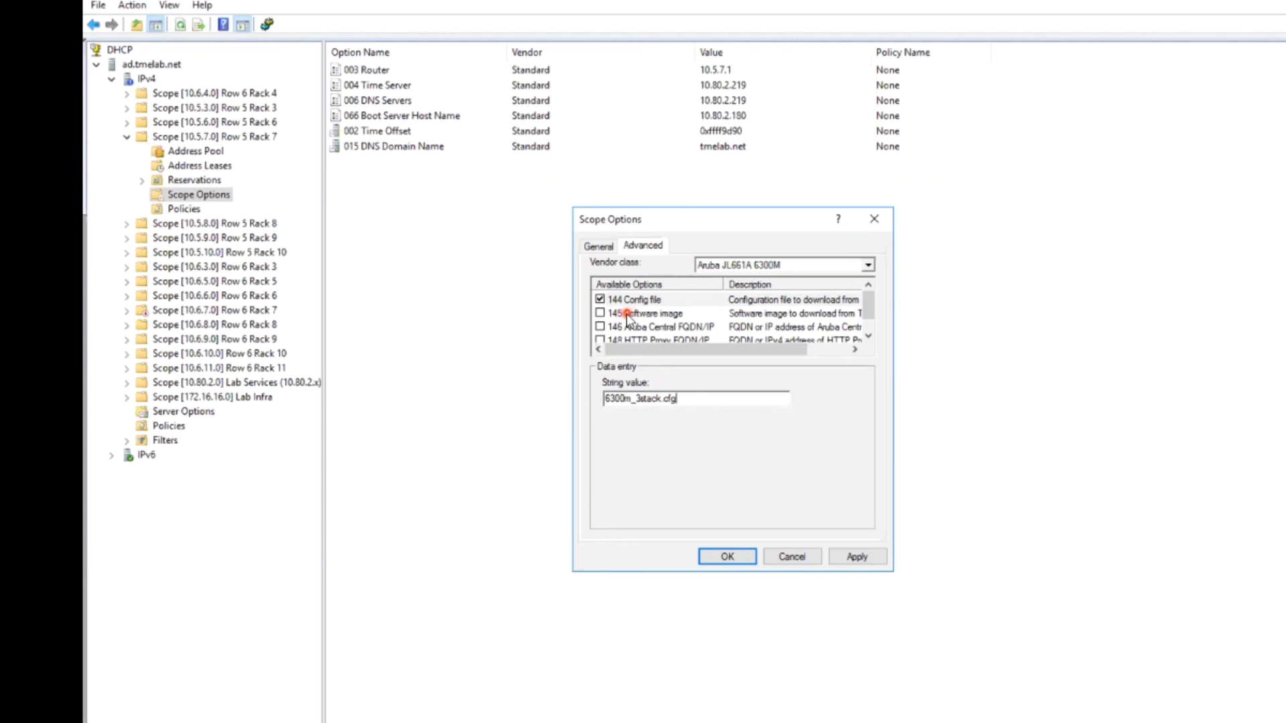
Apply option 144, then enable Aruba JL728A 6200F option 148 at 10.80.2.217:8080 and save
{"action": "left_click", "coordinate": [871, 556]}
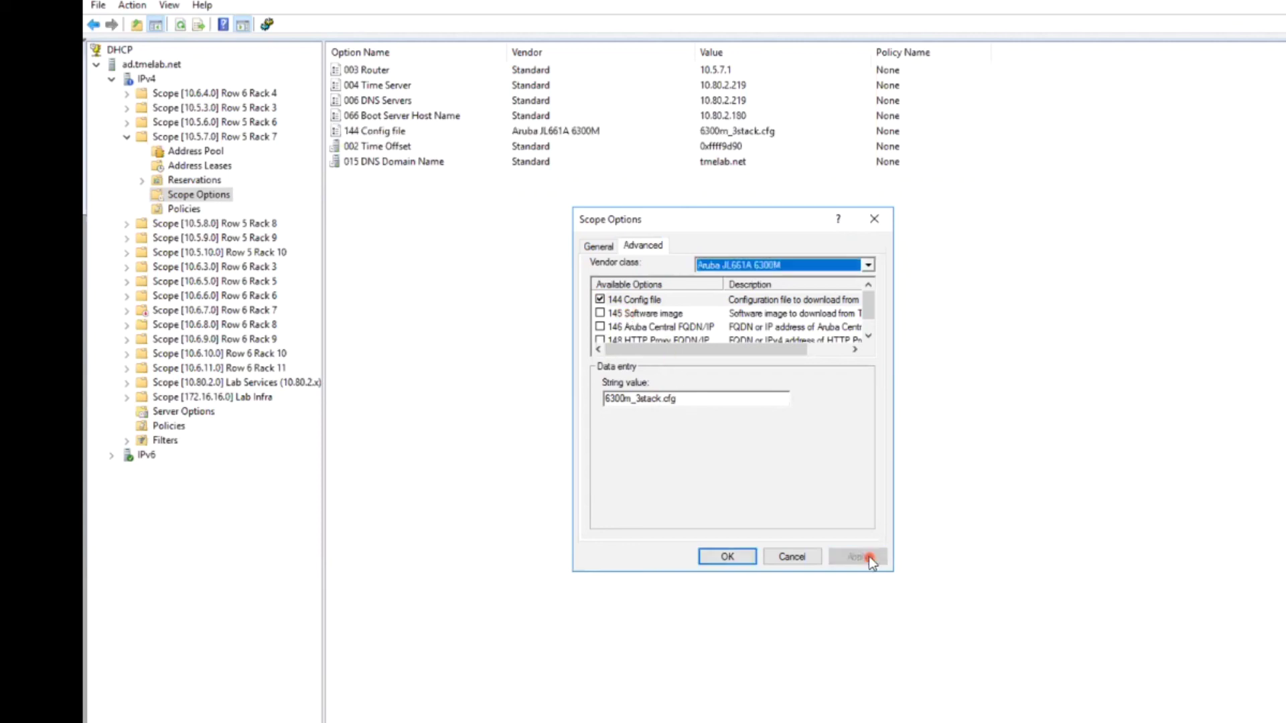
{"action": "left_click", "coordinate": [757, 266]}
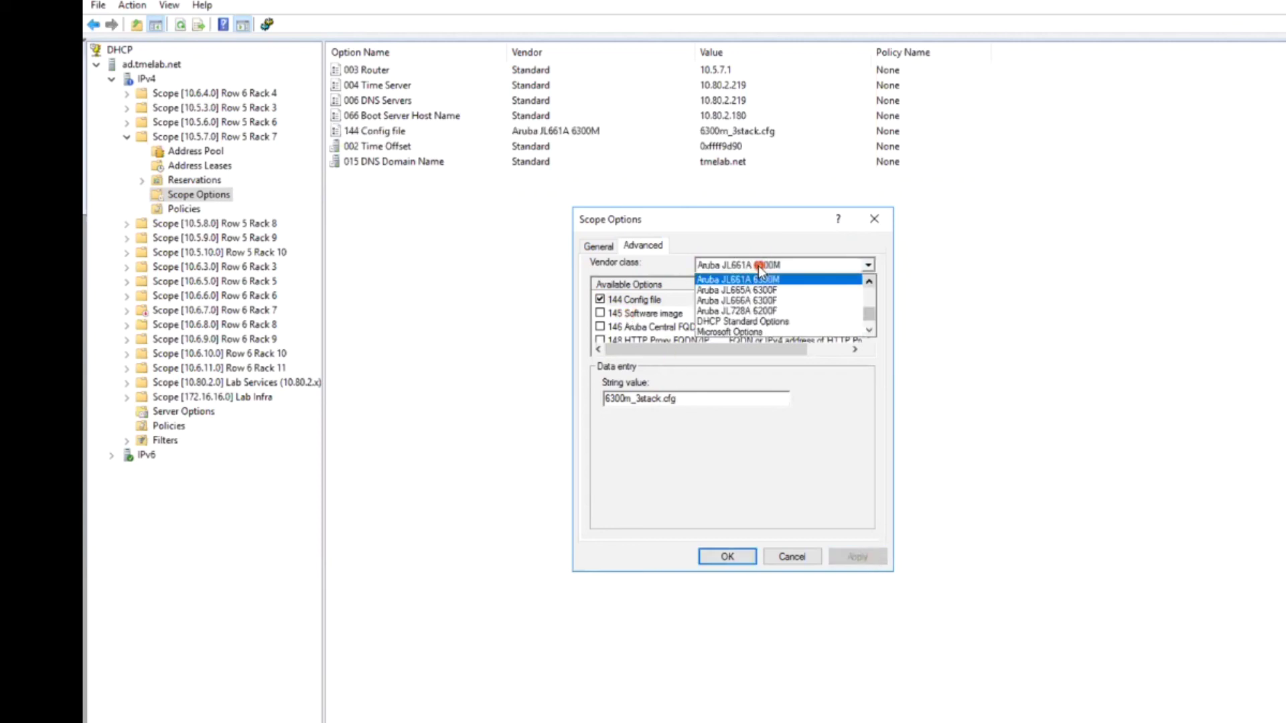
{"action": "left_click", "coordinate": [753, 312]}
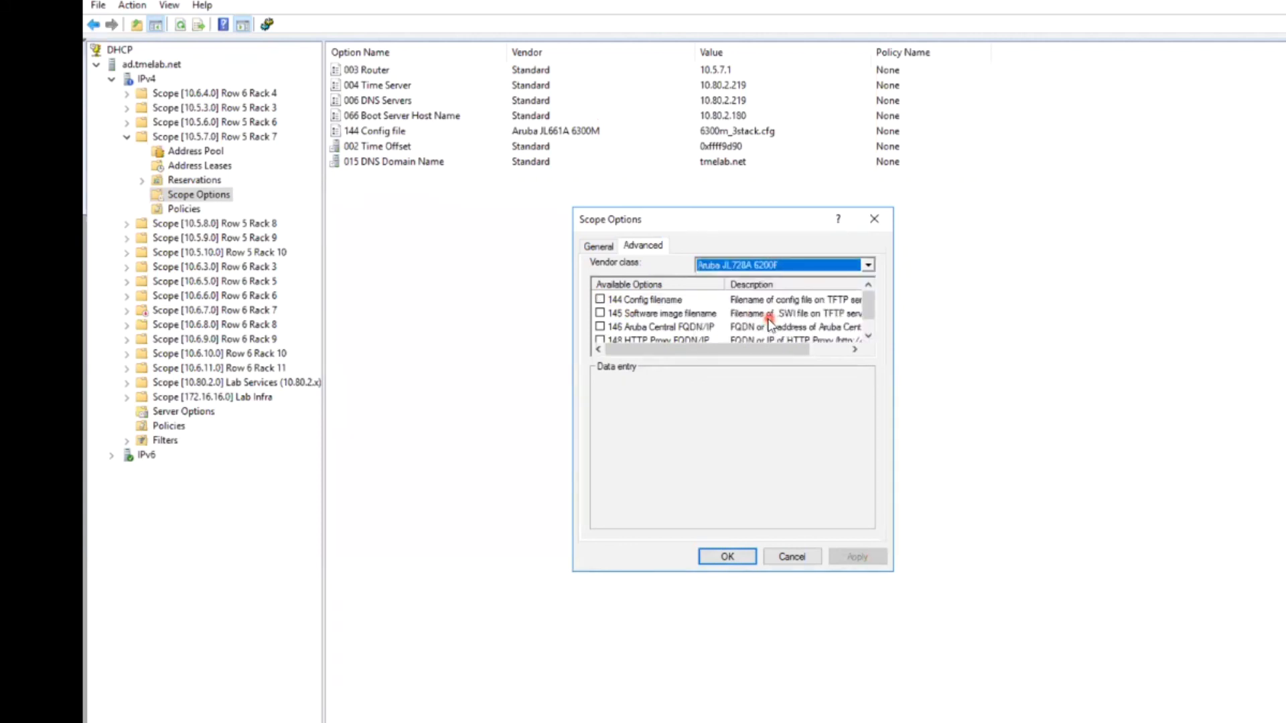
{"action": "scroll", "coordinate": [763, 322], "scroll_direction": "down", "scroll_amount": 1}
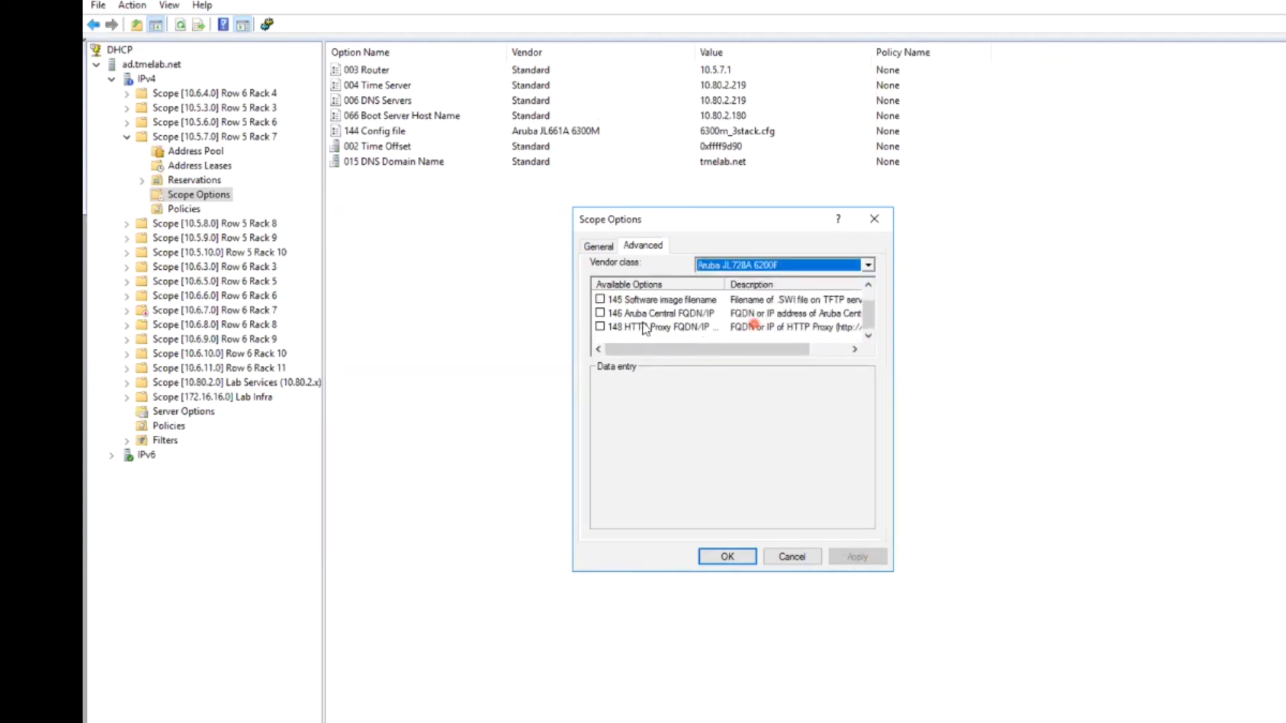
{"action": "left_click", "coordinate": [600, 327]}
{"action": "left_click", "coordinate": [600, 327]}
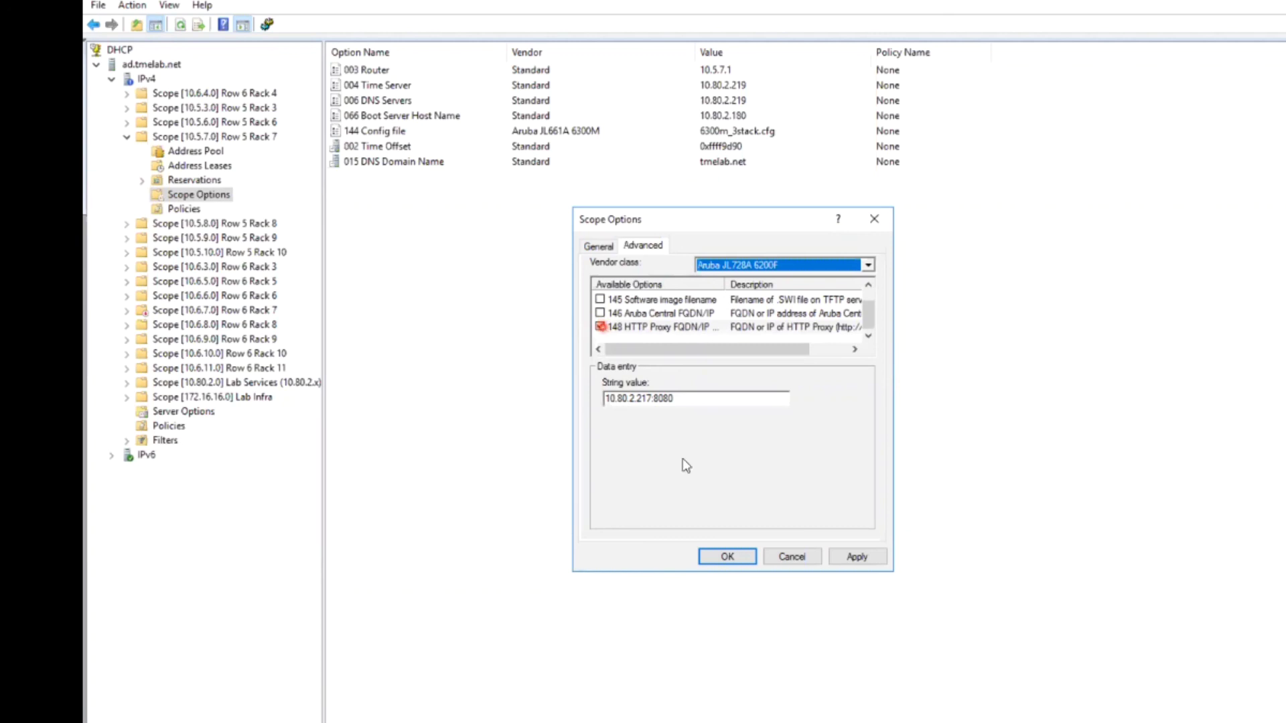
{"action": "left_click", "coordinate": [727, 556]}
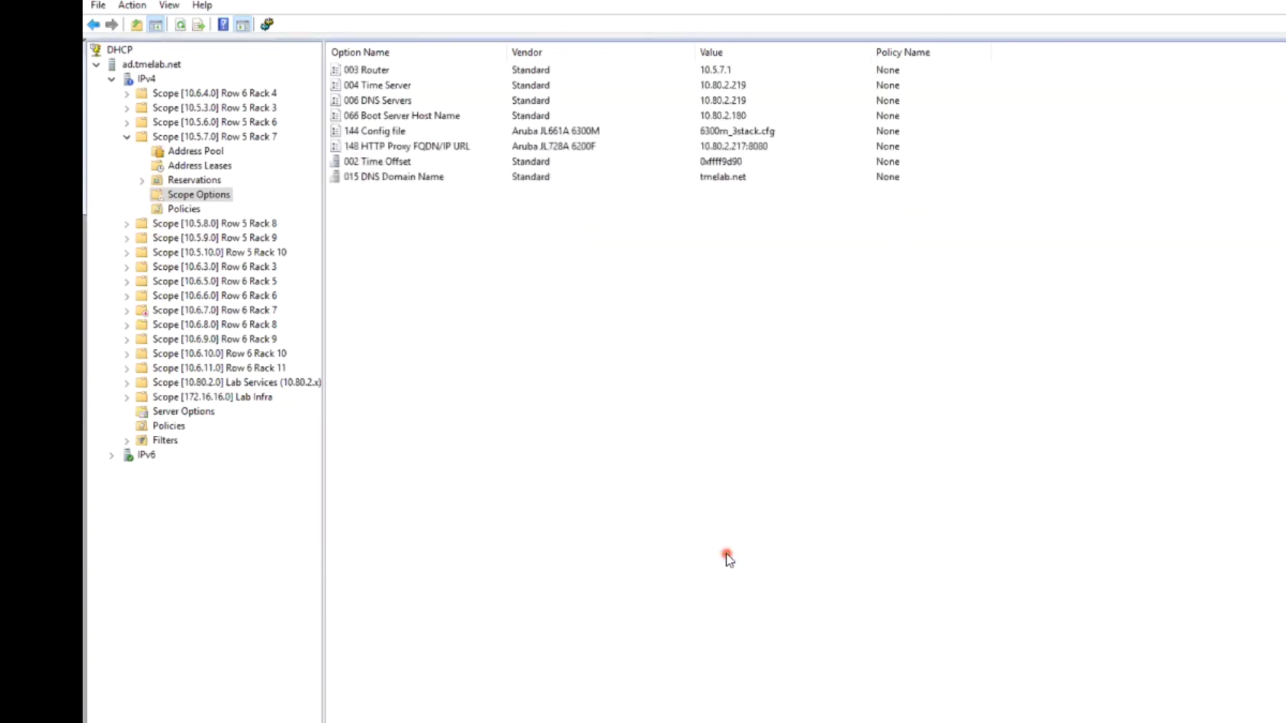
{"action": "left_click", "coordinate": [338, 115]}
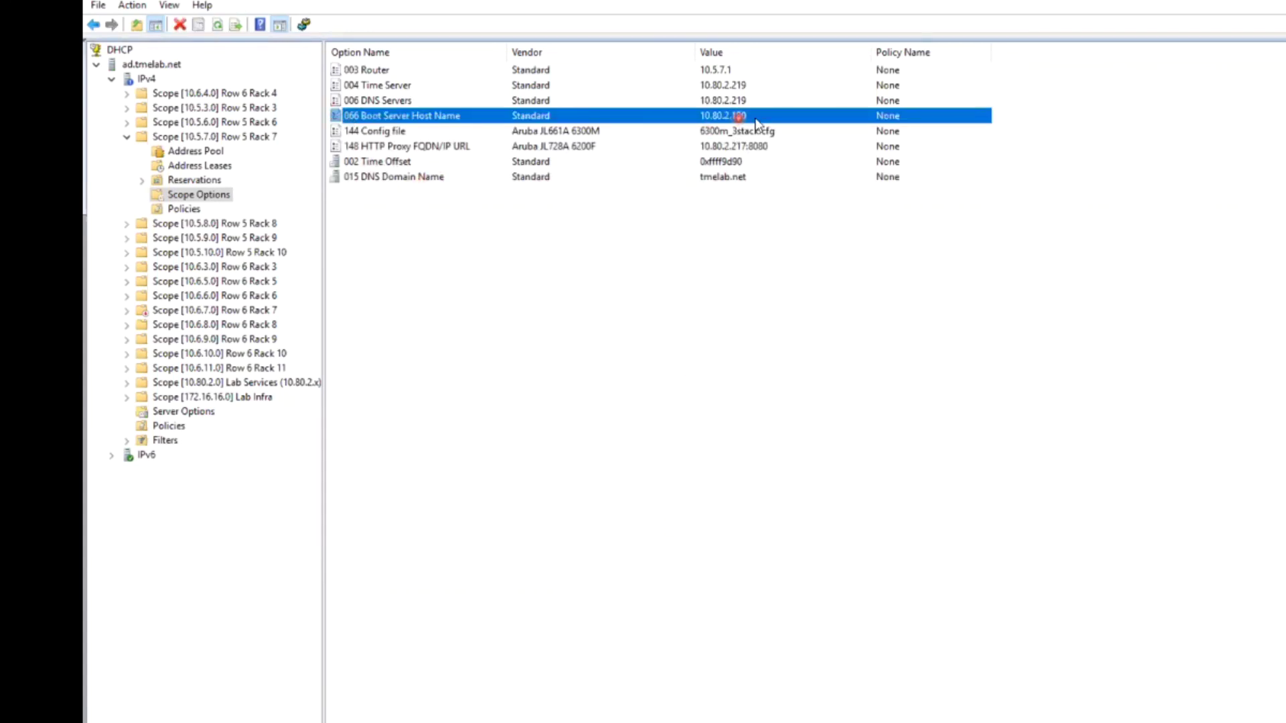
{"action": "left_click", "coordinate": [370, 134]}
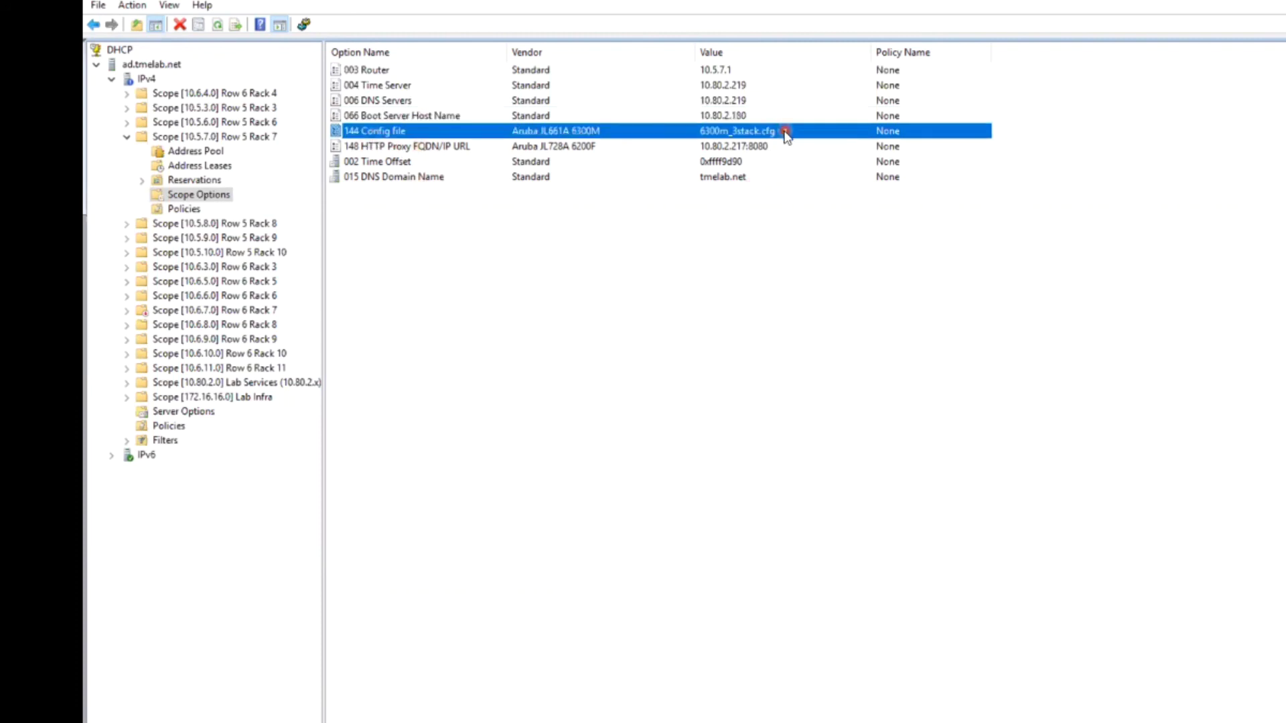
{"action": "left_click", "coordinate": [355, 146]}
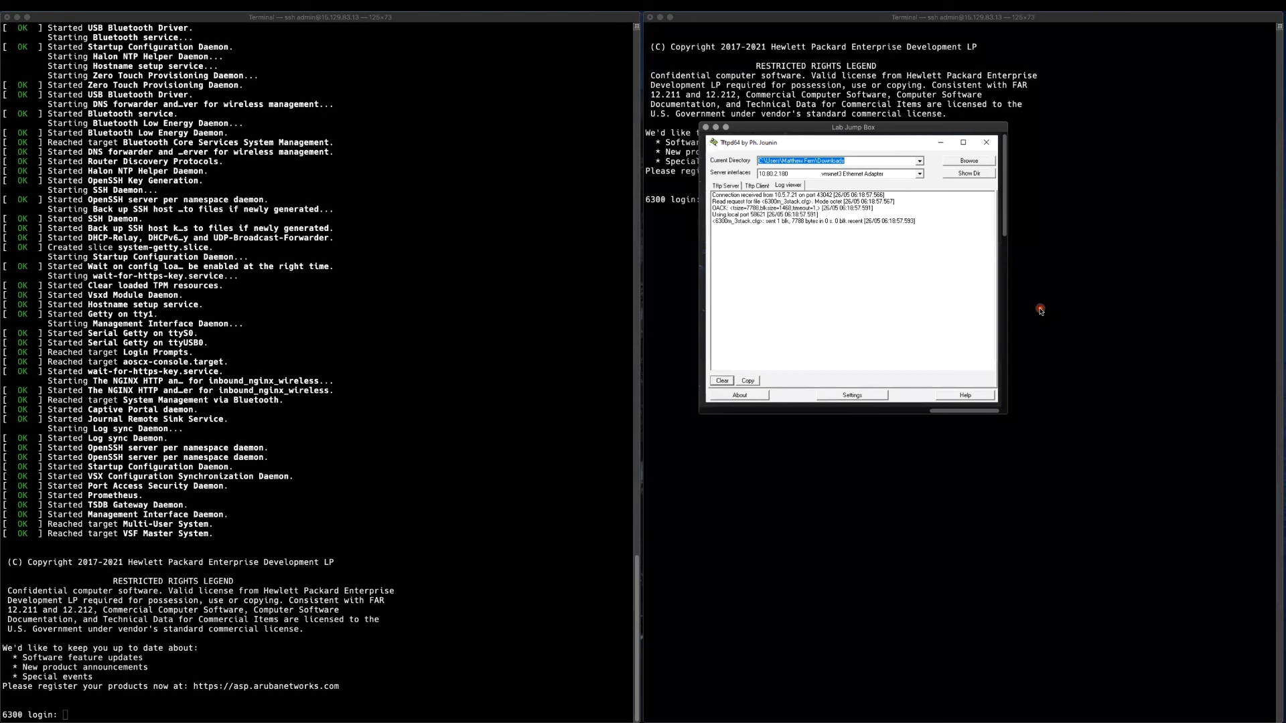
Move the Tftpd64 Lab Jump Box log window to the centre, check the log, and close it
{"action": "left_click_drag", "start_coordinate": [864, 126], "coordinate": [711, 321]}
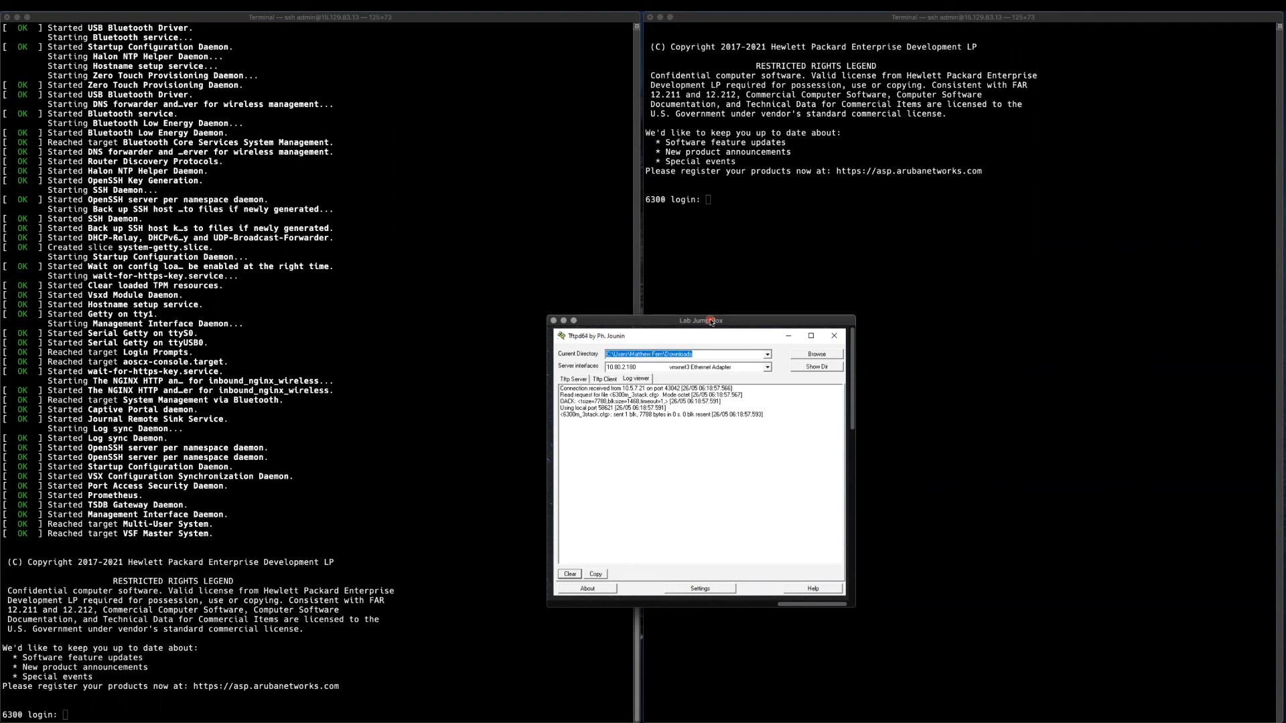
{"action": "left_click", "coordinate": [563, 321]}
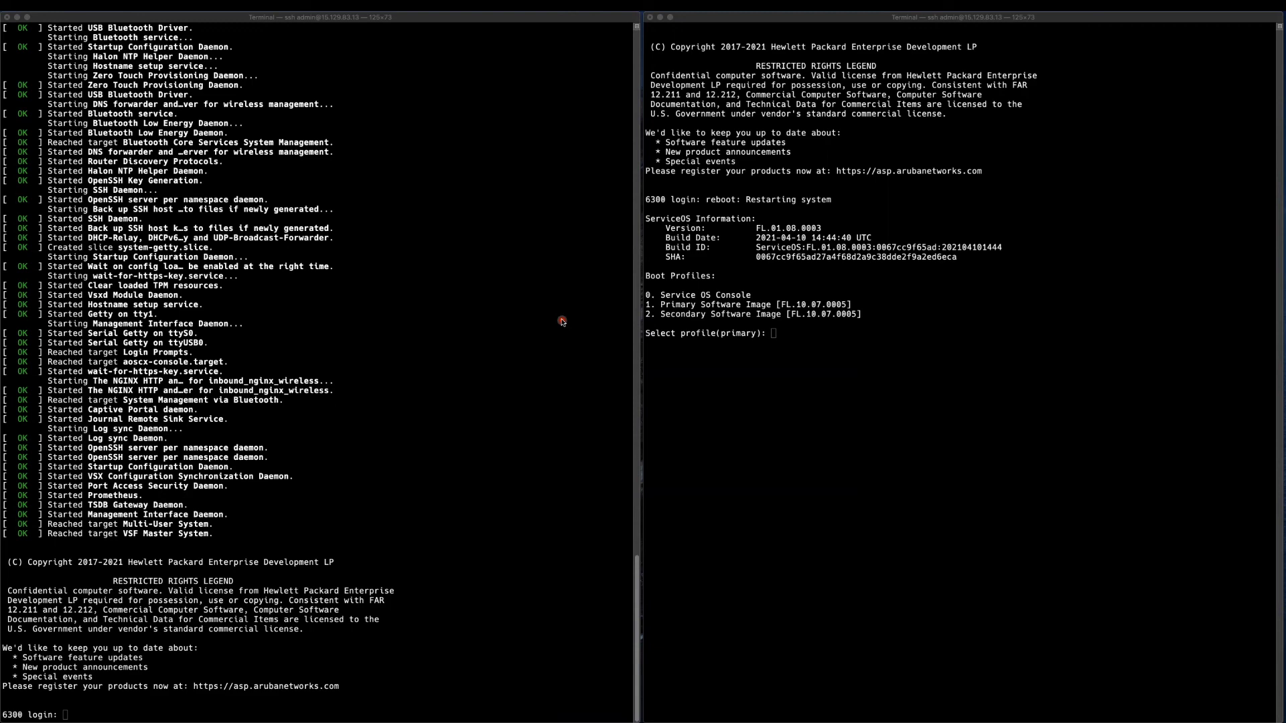
Accept the default primary profile so the switch boots image FL.10.07.0005
{"action": "key", "text": "Return"}
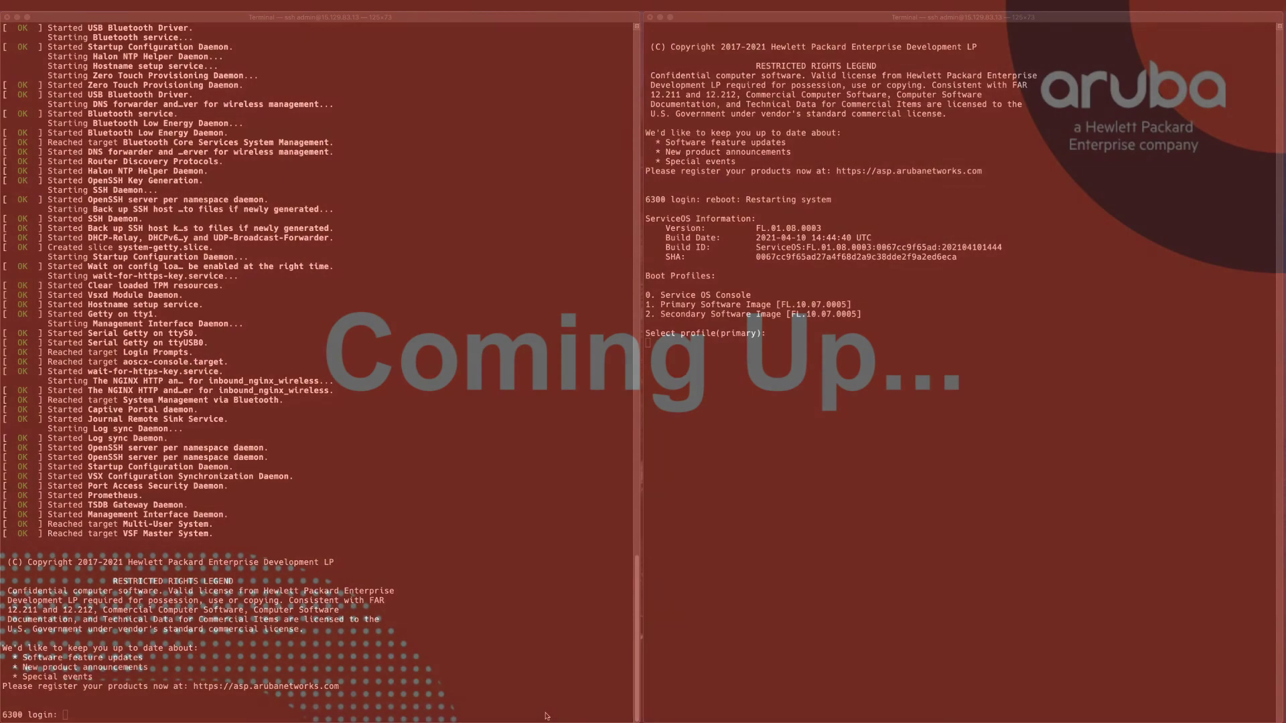